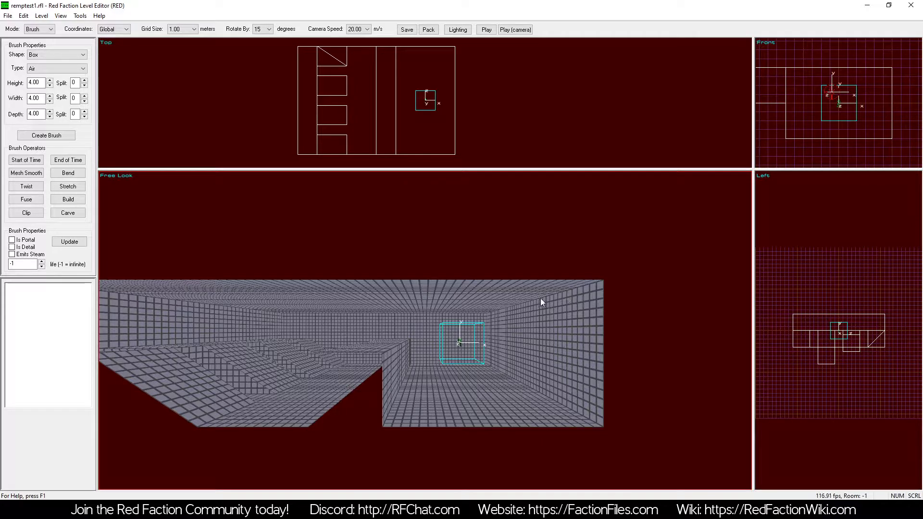
# Examine the existing ramps and the raised ledge in the room from several angles
pyautogui.press('a')
pyautogui.press('KP_4')
pyautogui.press('KP_3')
pyautogui.press('KP_4')
pyautogui.press('a')
pyautogui.press('KP_1')
pyautogui.press('KP_6')
pyautogui.press('KP_3')
pyautogui.press('KP_4')
pyautogui.press('KP_6')
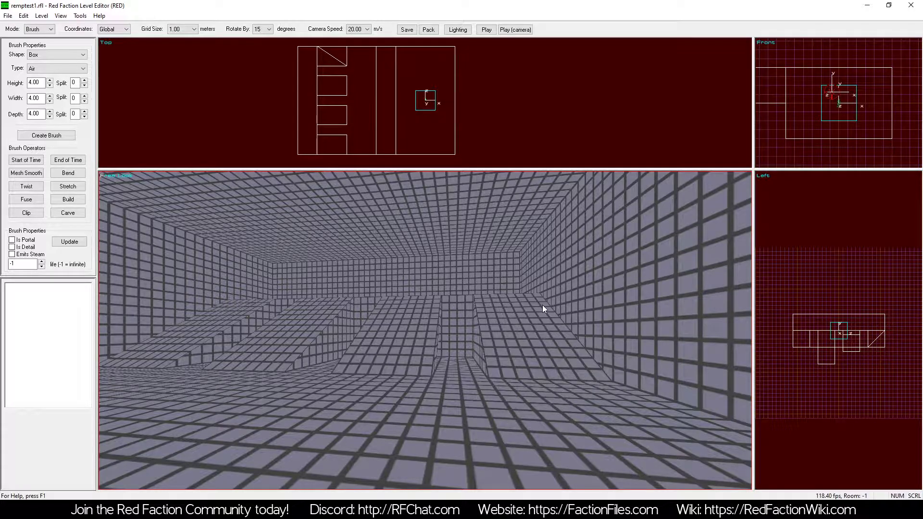
pyautogui.press('KP_4')
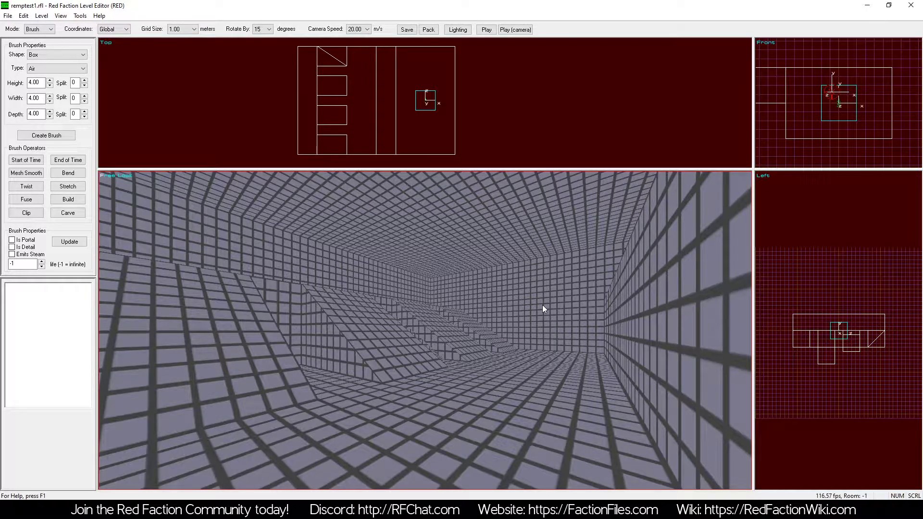
pyautogui.press('z')
pyautogui.press('KP_6')
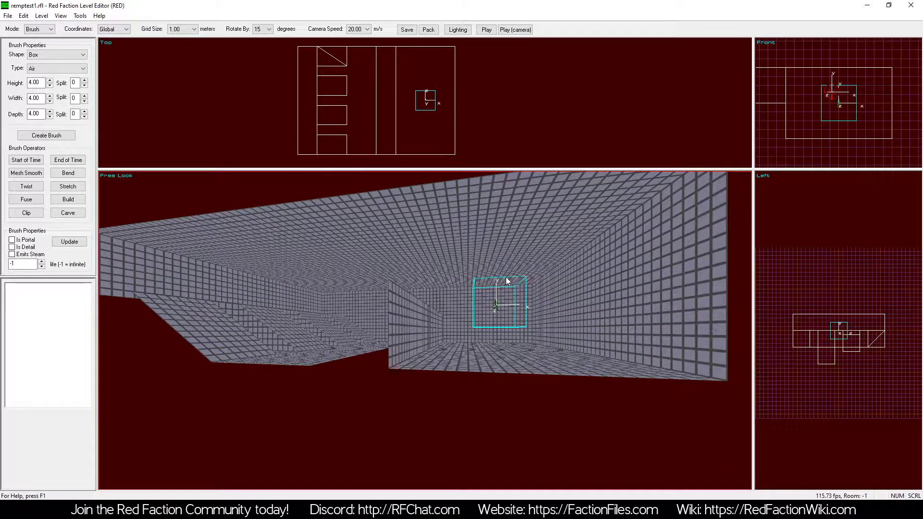
pyautogui.press('a')
pyautogui.press('KP_4')
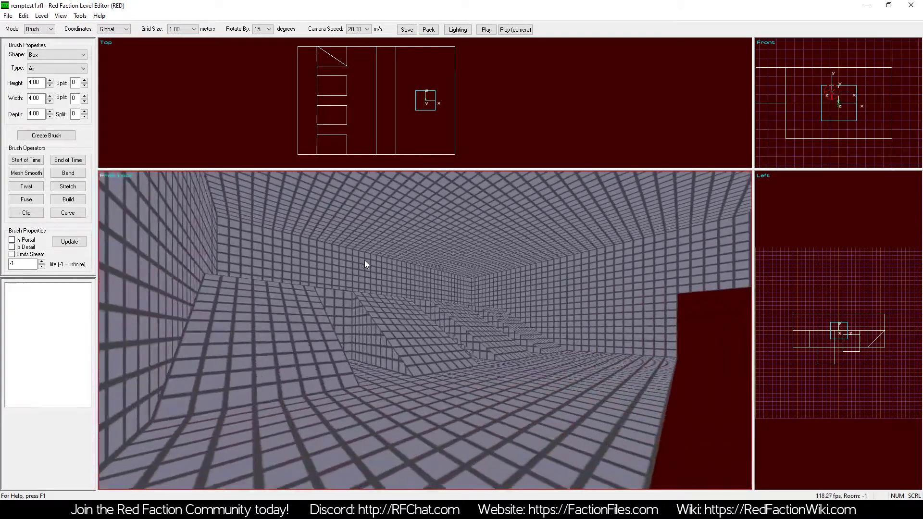
pyautogui.press('z')
pyautogui.press('KP_6')
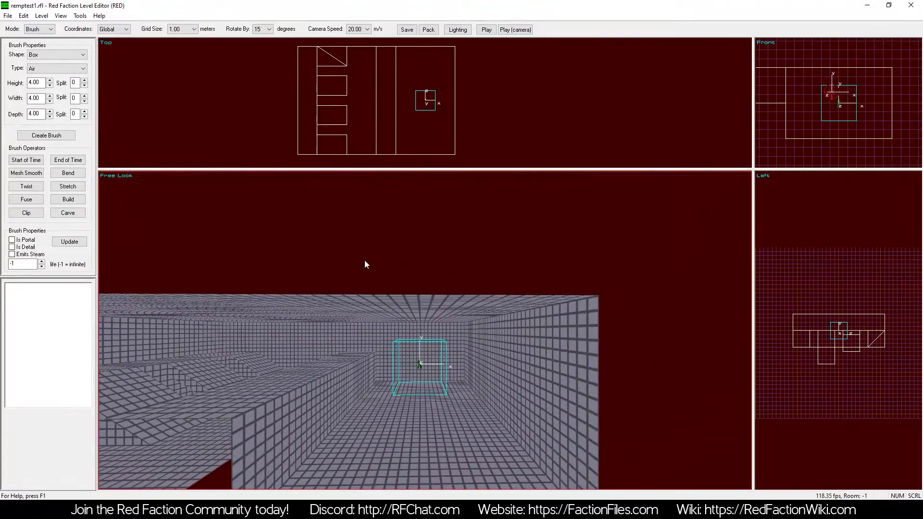
pyautogui.press('KP_Add')
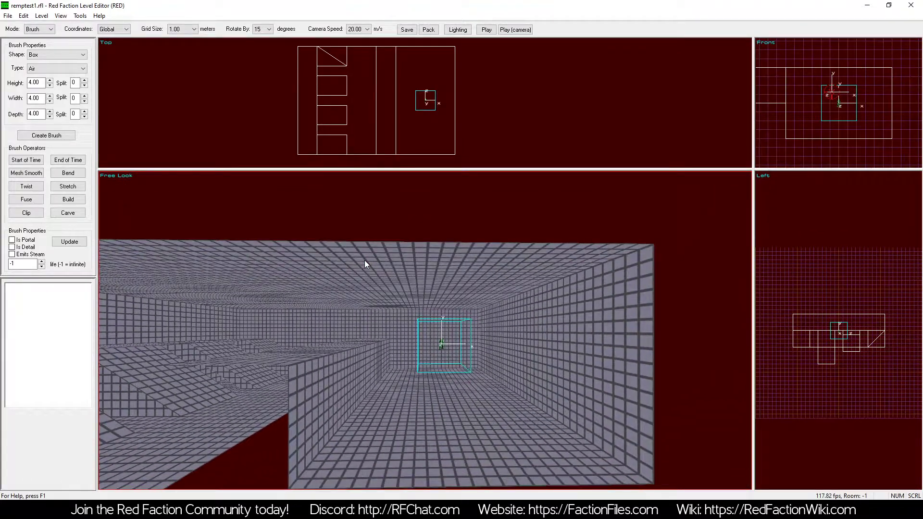
# Set the box brush's width to 6 m and move it onto the floor in the room's corner, against the raised ledge
pyautogui.doubleClick(42, 96)
pyautogui.write('6')
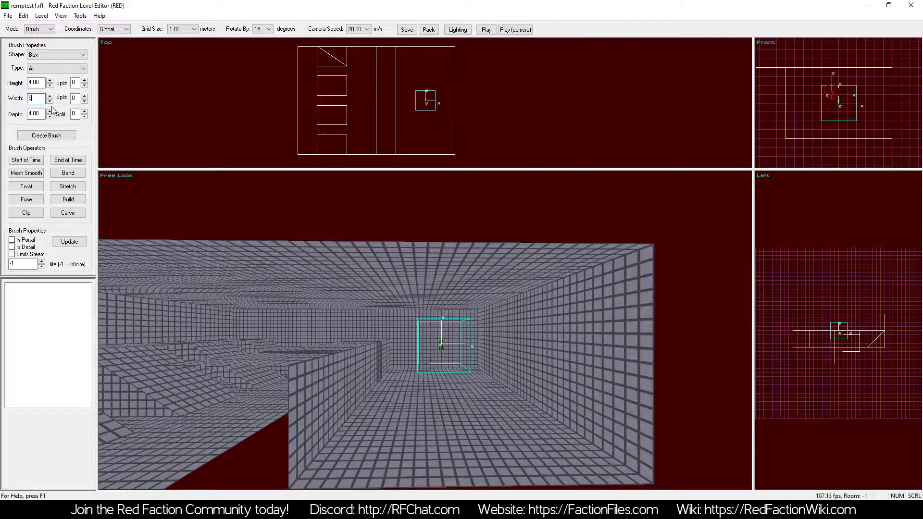
pyautogui.press('Down')
pyautogui.press('Down')
pyautogui.press('Down')
pyautogui.press('Down')
pyautogui.press('Down')
pyautogui.press('Down')
pyautogui.press('Down')
pyautogui.press('Down')
pyautogui.press('Down')
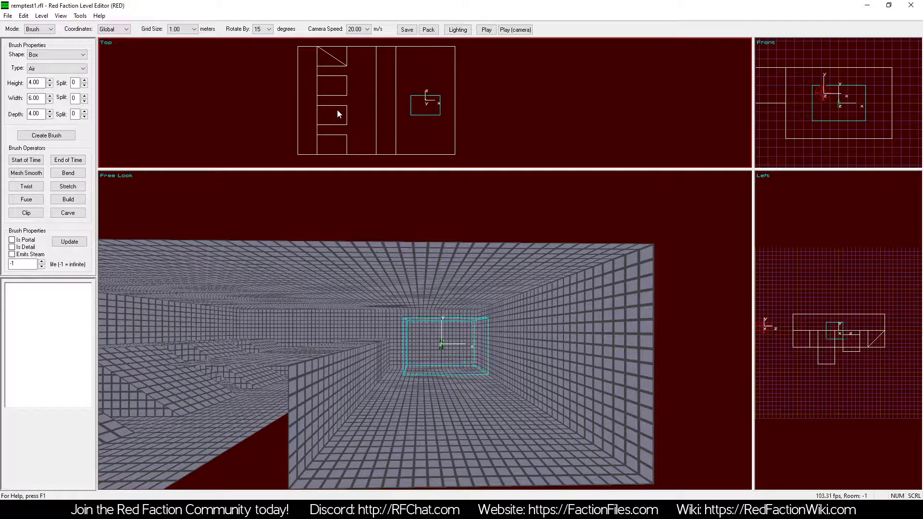
pyautogui.press('Left')
pyautogui.press('Left')
pyautogui.press('Left')
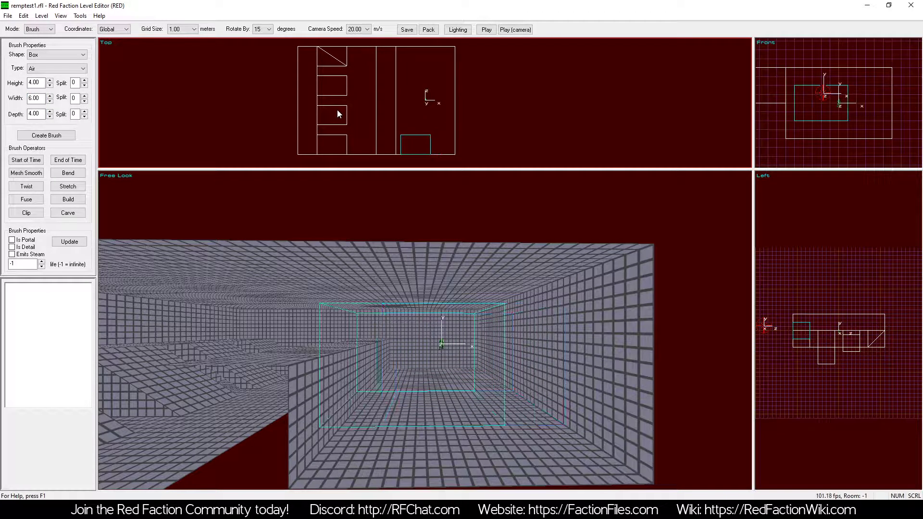
pyautogui.press('Down')
pyautogui.press('Down')
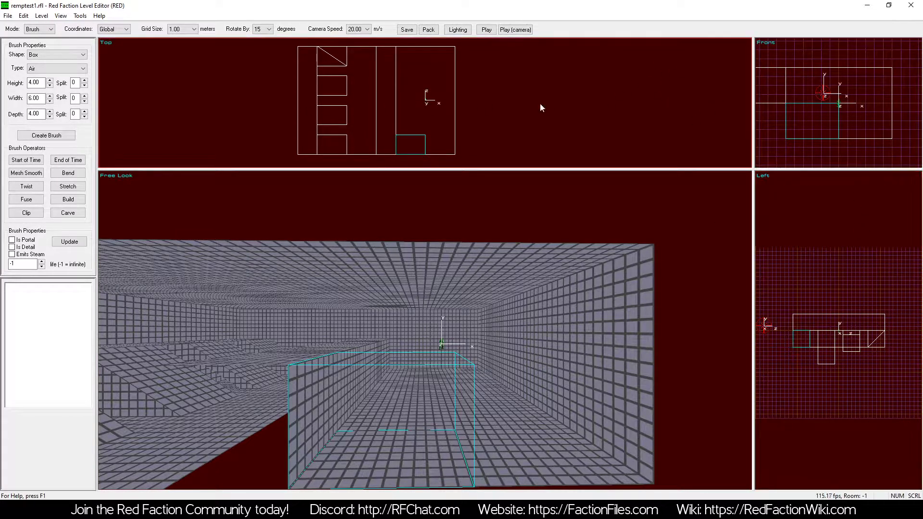
# Set the box brush's type to Solid, create it in the corner, and build the level geometry
pyautogui.press('z')
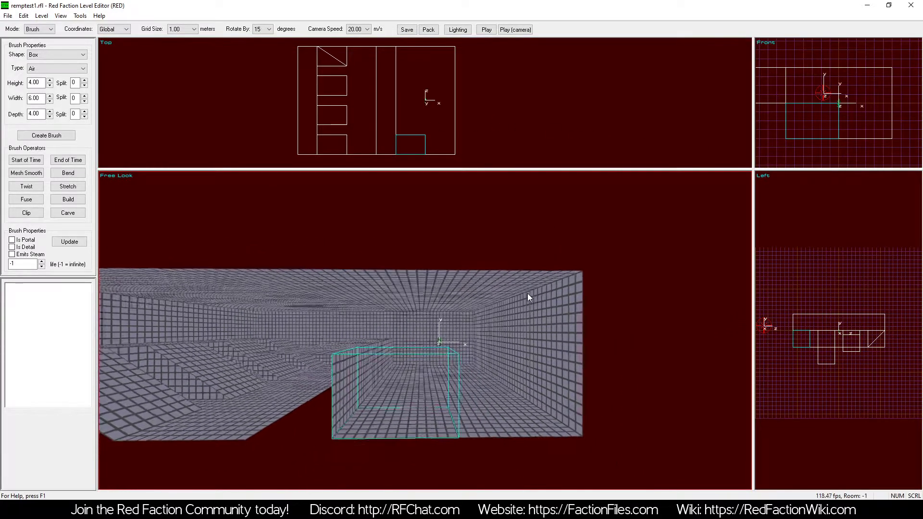
pyautogui.press('KP_4')
pyautogui.press('KP_3')
pyautogui.click(42, 69)
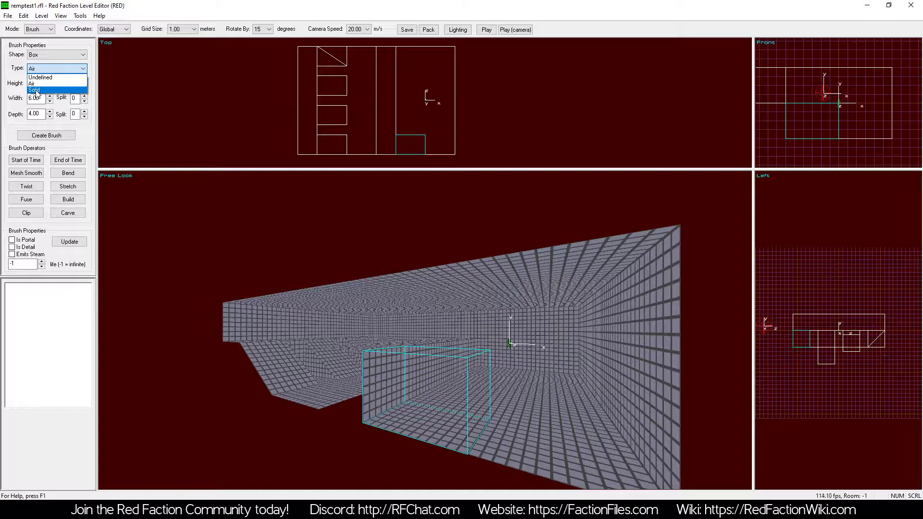
pyautogui.click(34, 90)
pyautogui.click(46, 135)
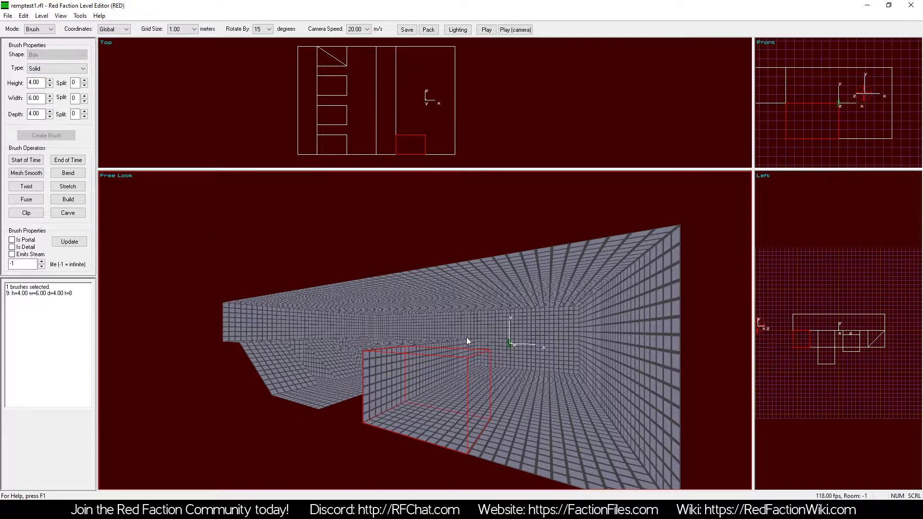
pyautogui.press('b')
pyautogui.press('a')
pyautogui.press('KP_3')
pyautogui.press('KP_4')
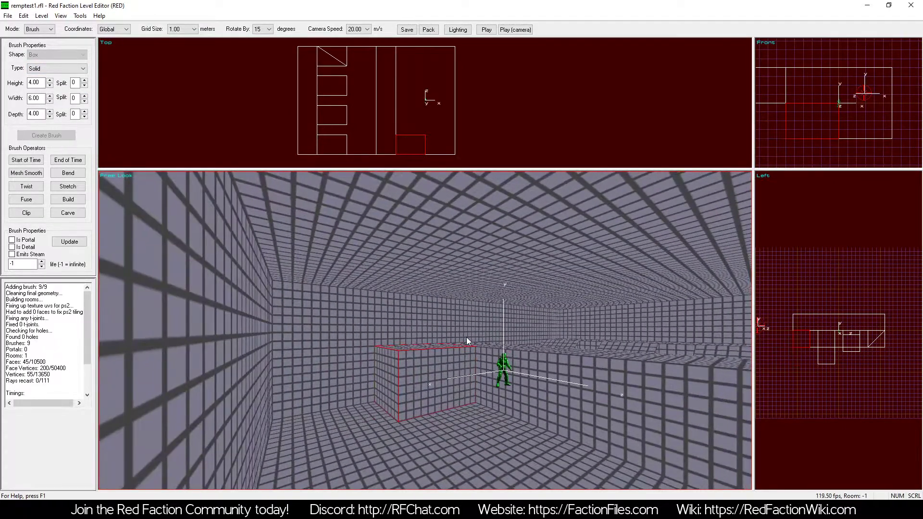
pyautogui.press('KP_1')
pyautogui.press('KP_6')
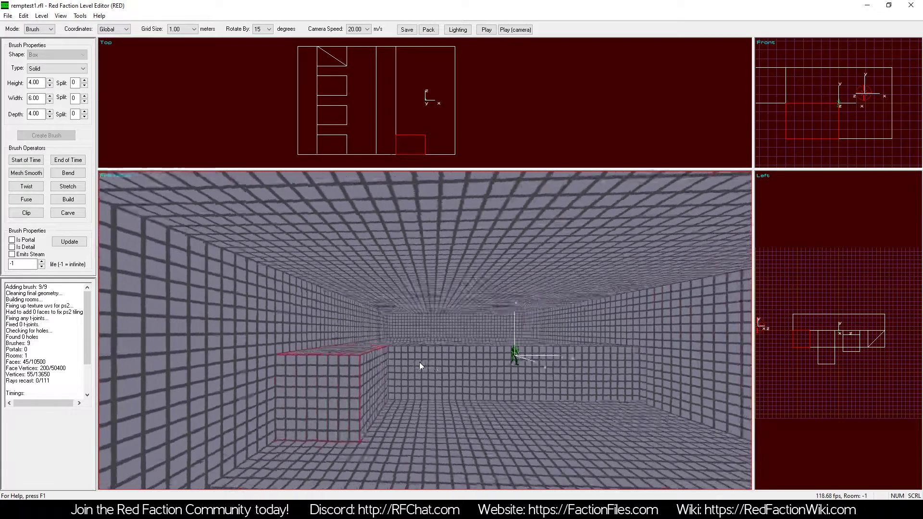
# Clip the solid block diagonally from its upper edge at the ledge to its far floor edge, cutting away the upper half
pyautogui.press('z')
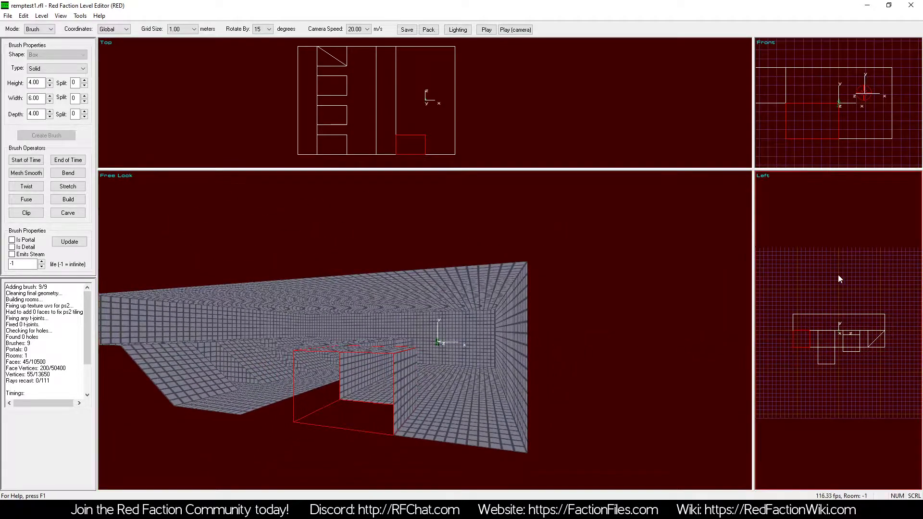
pyautogui.press('z')
pyautogui.press('KP_1')
pyautogui.press('KP_1')
pyautogui.press('KP_Add')
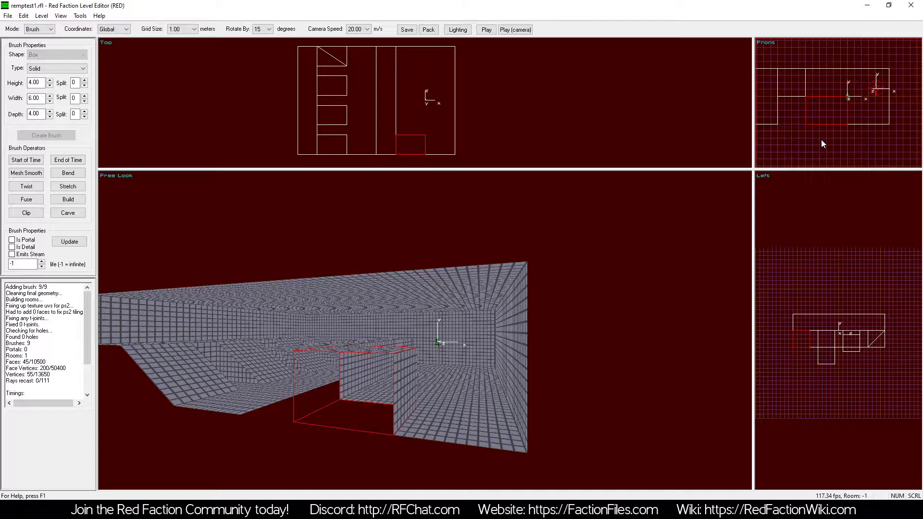
pyautogui.press('a')
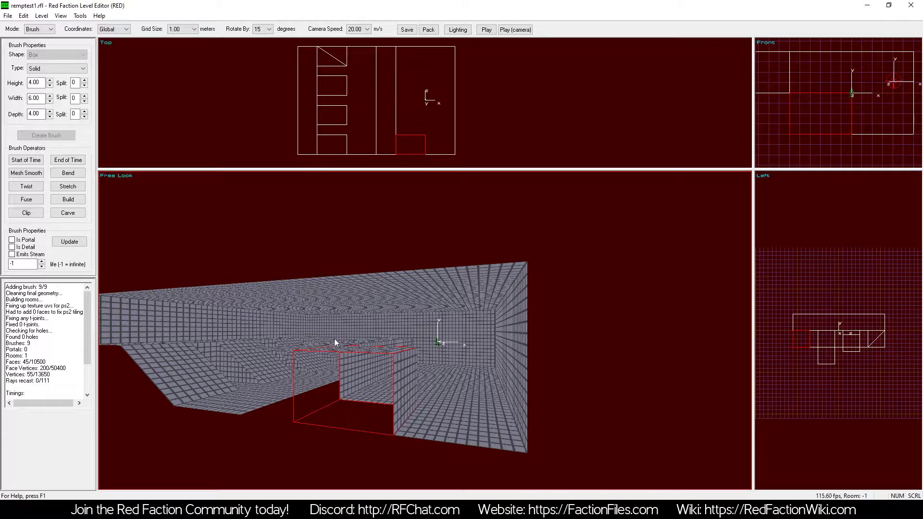
pyautogui.click(31, 215)
pyautogui.click(851, 134)
pyautogui.click(791, 93)
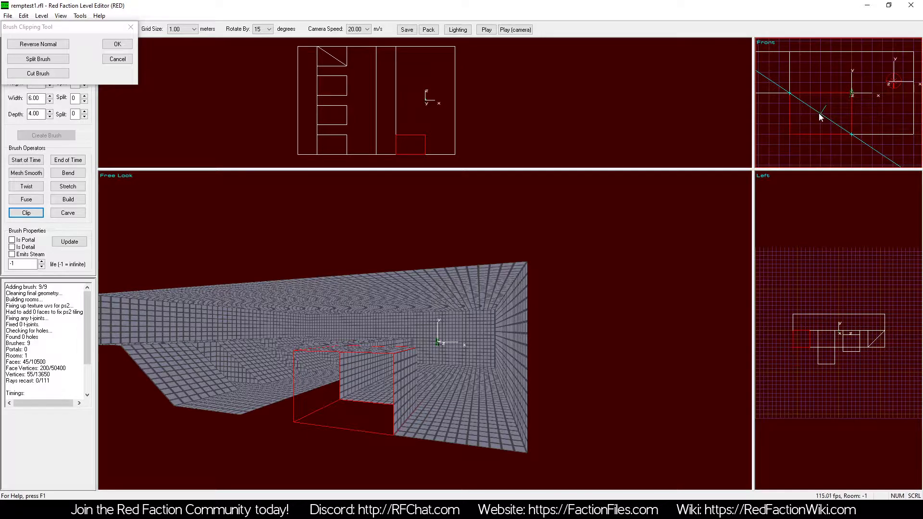
pyautogui.click(42, 75)
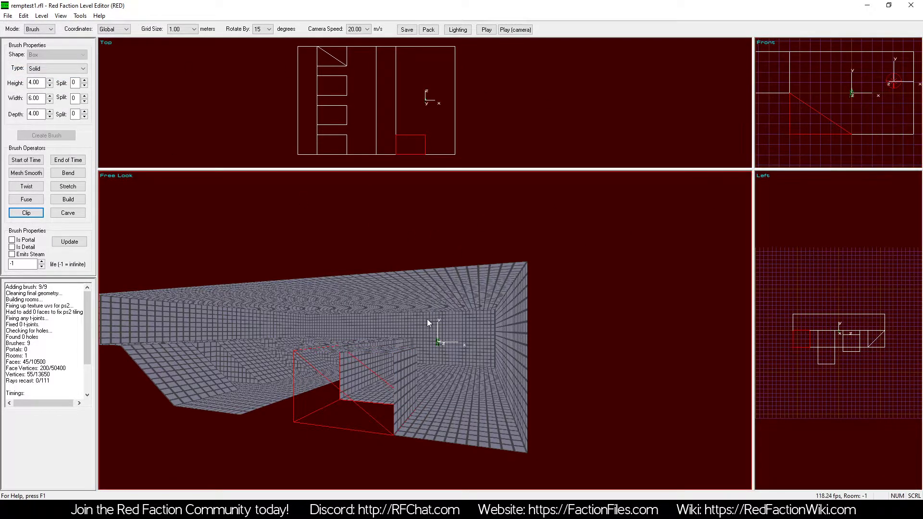
# Build the geometry and inspect the ramp formed by the clipped brush
pyautogui.press('KP_4')
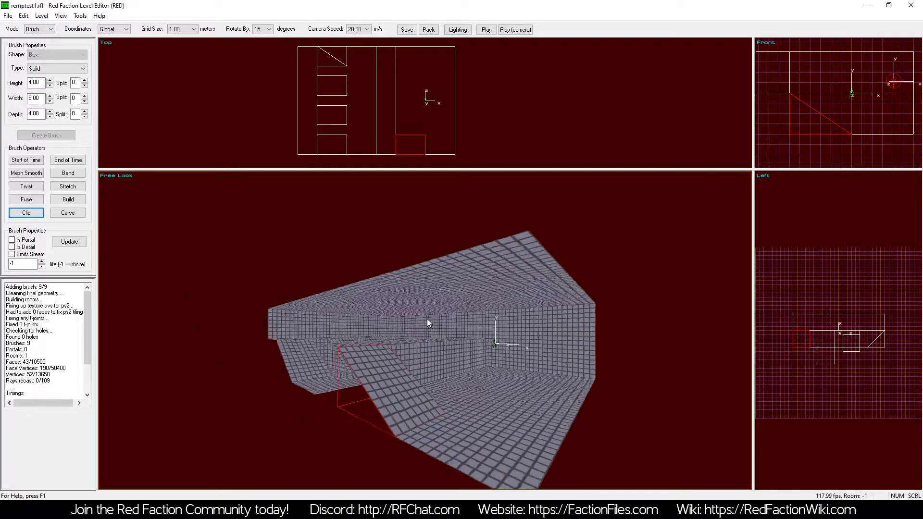
pyautogui.press('a')
pyautogui.press('a')
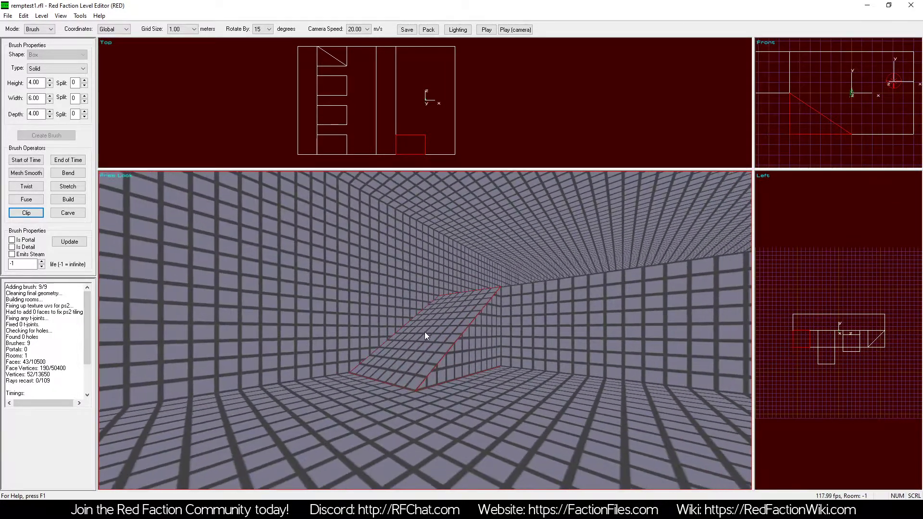
pyautogui.press('z')
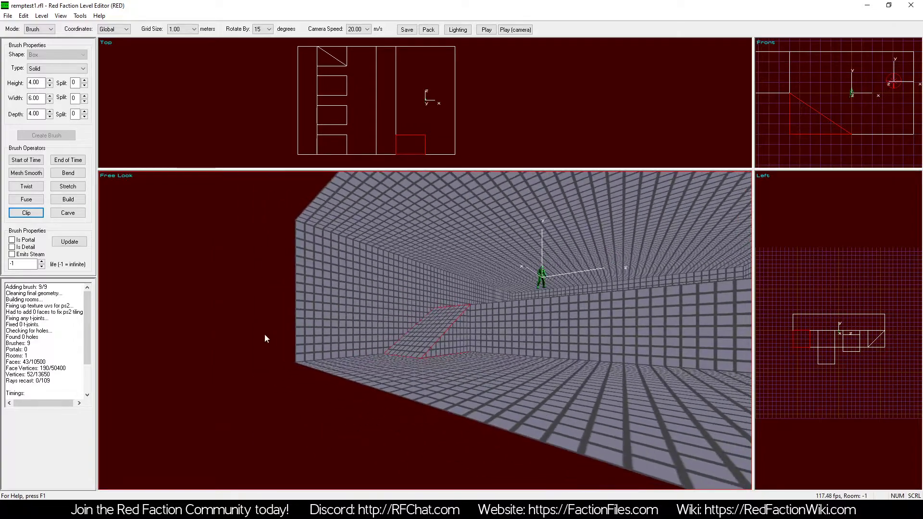
# Create another solid box brush 4 m high, 6 m wide and 4 m deep, and move it 6 m along the ledge beside the ramp
pyautogui.click(250, 338)
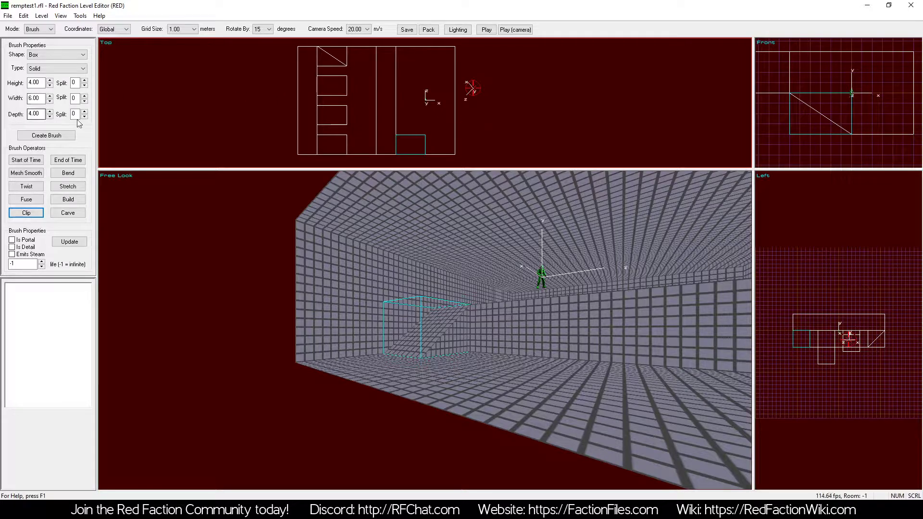
pyautogui.click(46, 135)
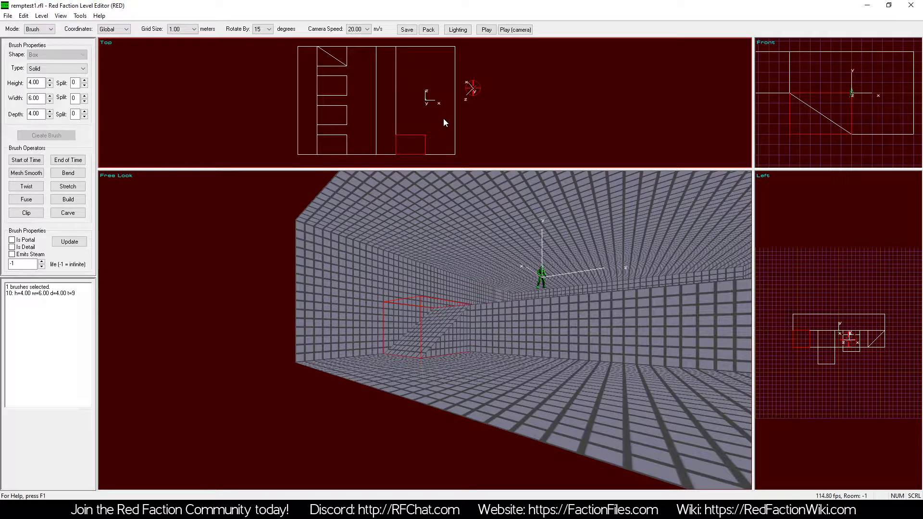
pyautogui.press('Up')
pyautogui.press('Up')
pyautogui.press('Up')
pyautogui.press('Up')
pyautogui.press('Up')
pyautogui.press('Up')
pyautogui.press('Up')
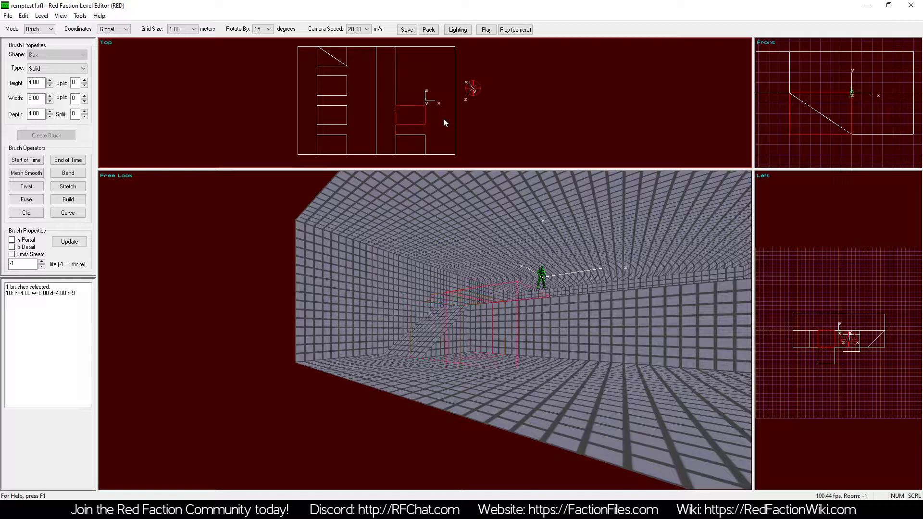
pyautogui.press('Down')
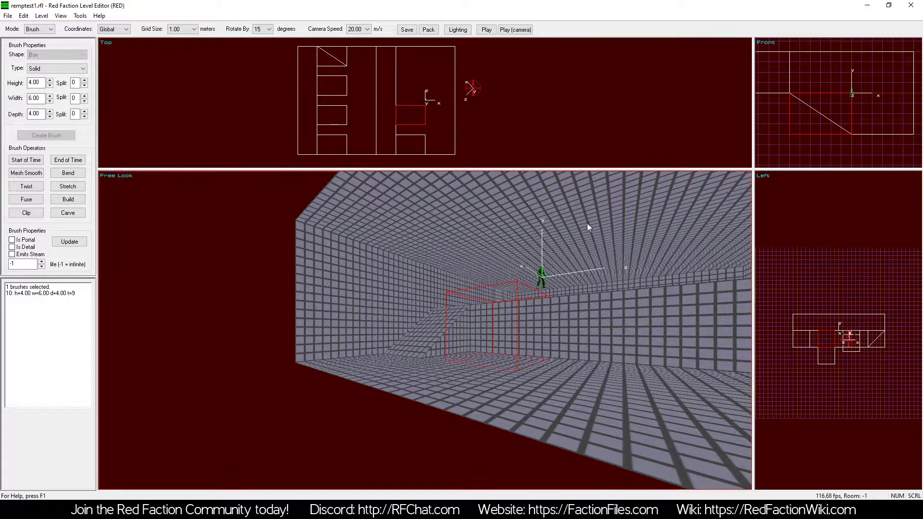
# Build the level geometry with the second solid block and view it beside the first ramp
pyautogui.press('a')
pyautogui.press('KP_6')
pyautogui.hotkey('ctrl', 'b')
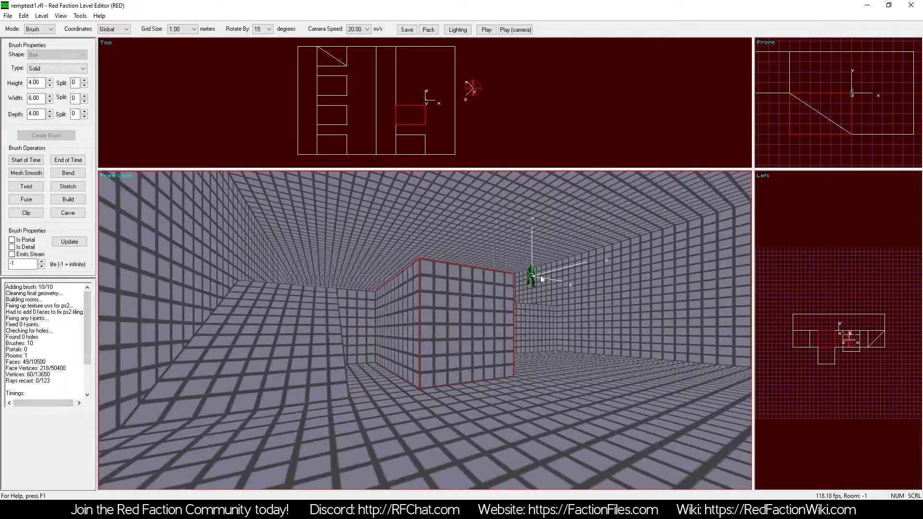
pyautogui.press('z')
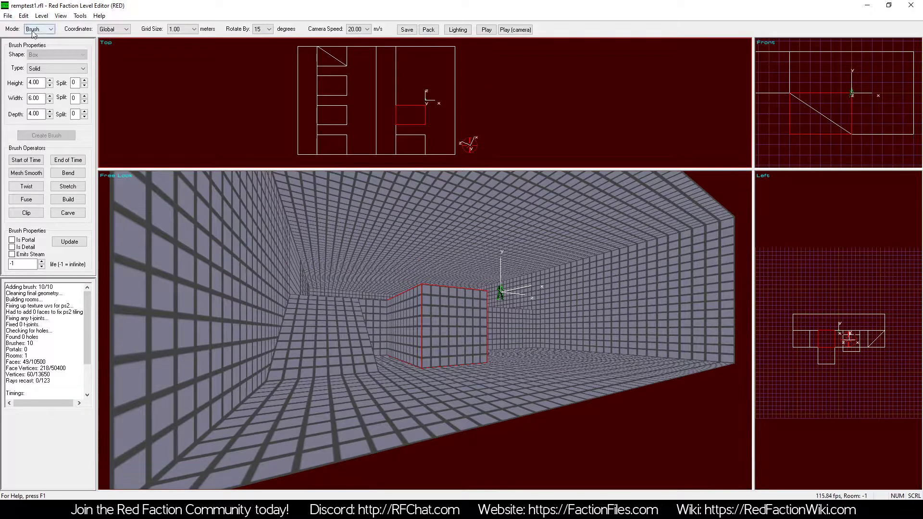
# In Face mode, select the block's front face away from the ledge and move it 4 m down
pyautogui.click(38, 30)
pyautogui.click(48, 44)
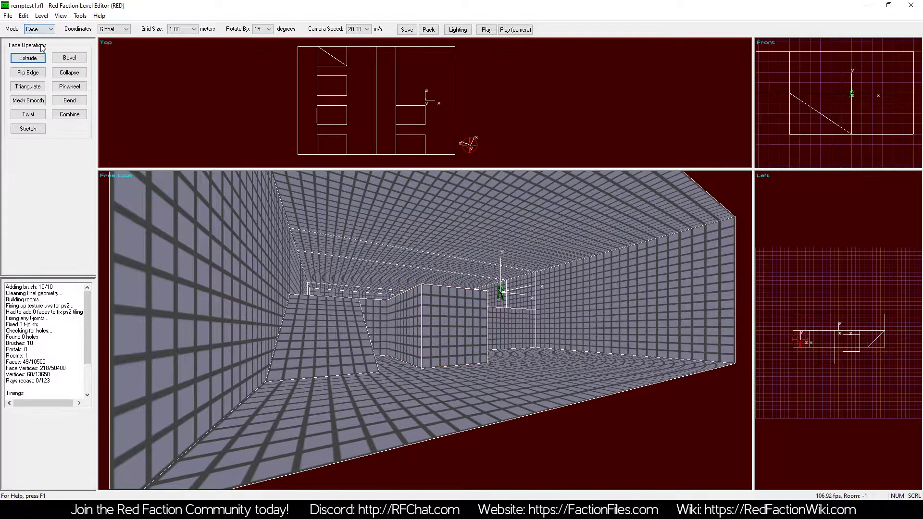
pyautogui.click(453, 322)
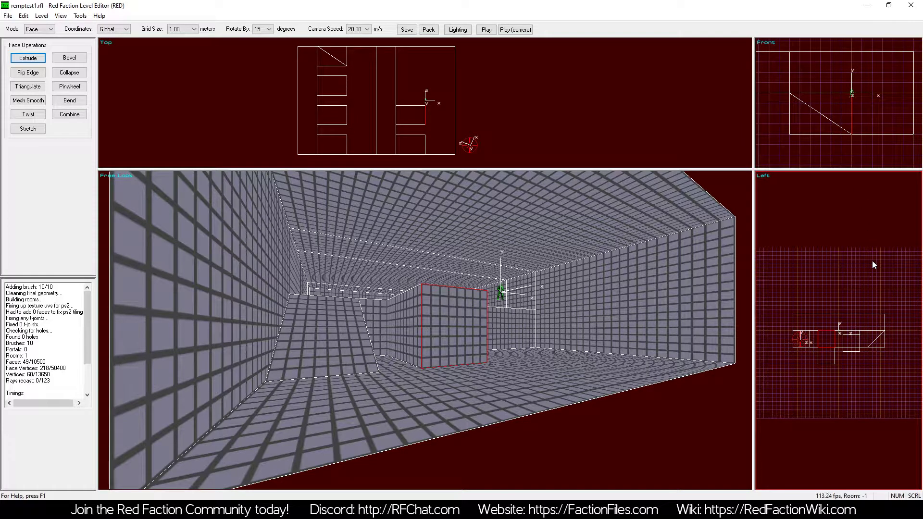
pyautogui.press('Down')
pyautogui.press('Down')
pyautogui.press('Down')
pyautogui.press('Down')
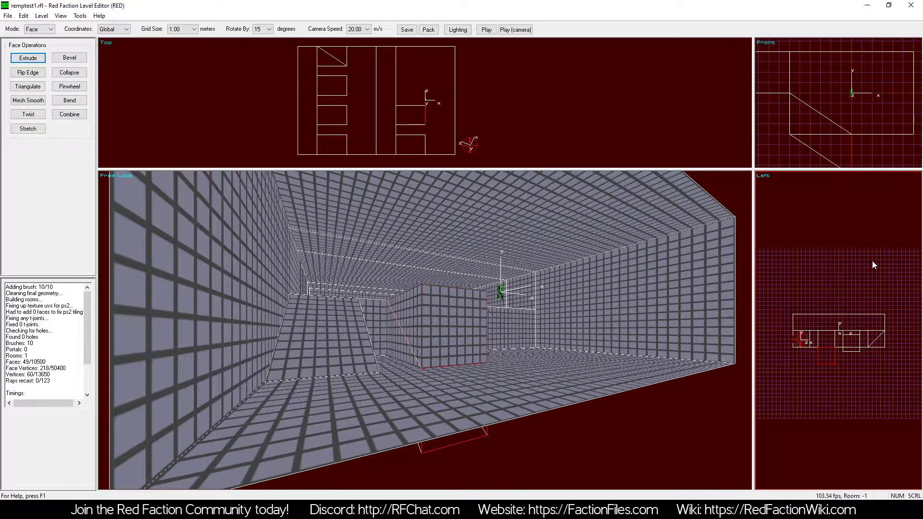
# Build the geometry and inspect the slope produced by the lowered front face
pyautogui.press('b')
pyautogui.press('a')
pyautogui.press('a')
pyautogui.press('KP_6')
pyautogui.press('z')
pyautogui.press('KP_Add')
pyautogui.press('KP_4')
pyautogui.press('a')
pyautogui.press('KP_3')
pyautogui.press('KP_Subtract')
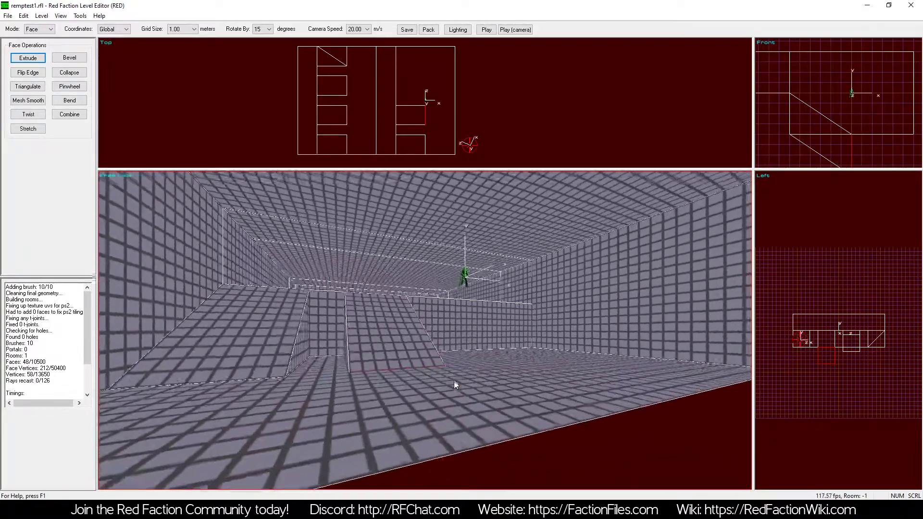
# Undo the front face's downward move and rebuild the level geometry
pyautogui.hotkey('ctrl', 'z')
pyautogui.press('b')
pyautogui.press('a')
pyautogui.press('KP_1')
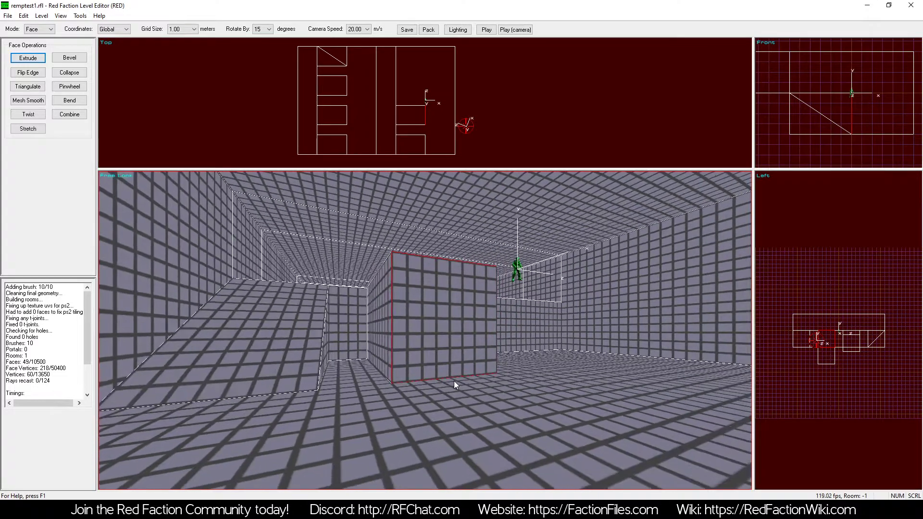
# In Vertex mode, select the block's four front corner vertices, move them 4 m down and build the geometry
pyautogui.click(42, 30)
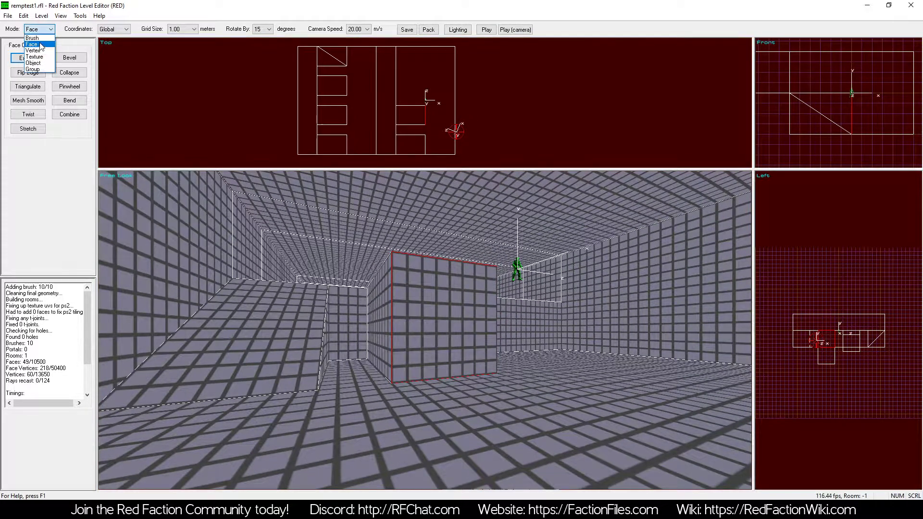
pyautogui.click(33, 50)
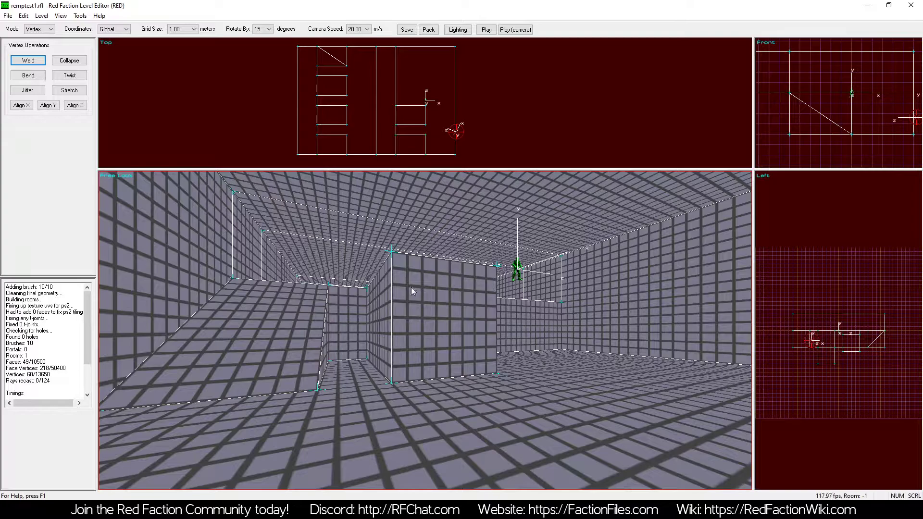
pyautogui.click(391, 250)
pyautogui.keyDown('ctrl'); pyautogui.click(498, 264); pyautogui.keyUp('ctrl')
pyautogui.keyDown('ctrl'); pyautogui.click(495, 375); pyautogui.keyUp('ctrl')
pyautogui.keyDown('ctrl'); pyautogui.click(393, 383); pyautogui.keyUp('ctrl')
pyautogui.moveTo(819, 317); pyautogui.dragTo(818, 317)
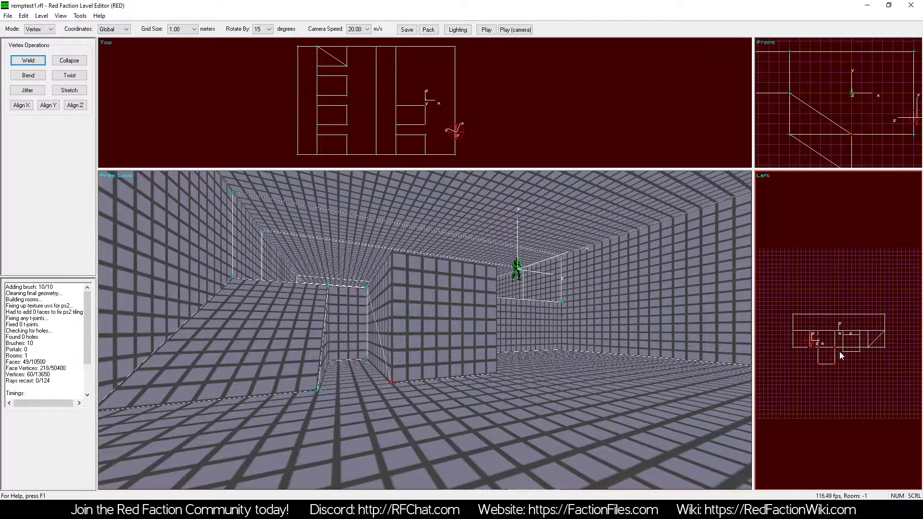
pyautogui.hotkey('ctrl', 'b')
# Undo the downward move of the four front vertices and rebuild the geometry
pyautogui.hotkey('ctrl', 'z')
pyautogui.hotkey('ctrl', 'b')
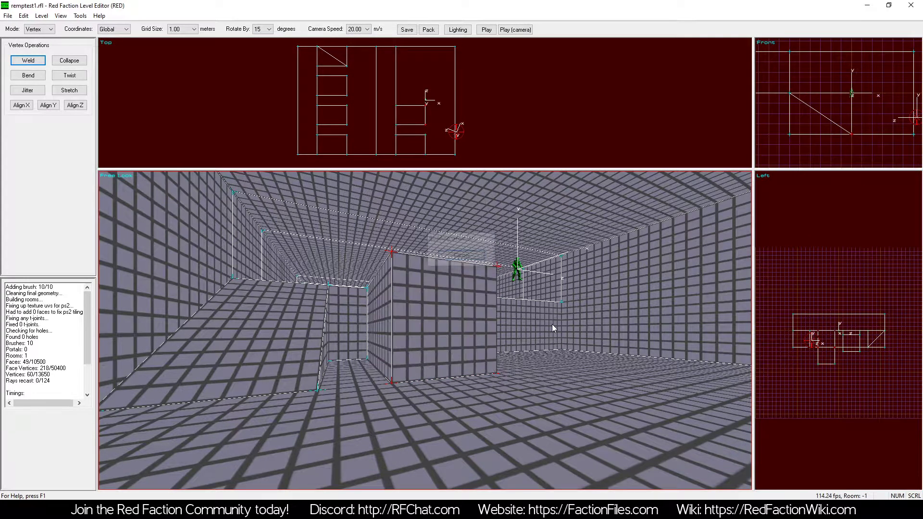
# Select only the block's two upper front vertices, move them 3 m down and build the geometry
pyautogui.click(498, 265)
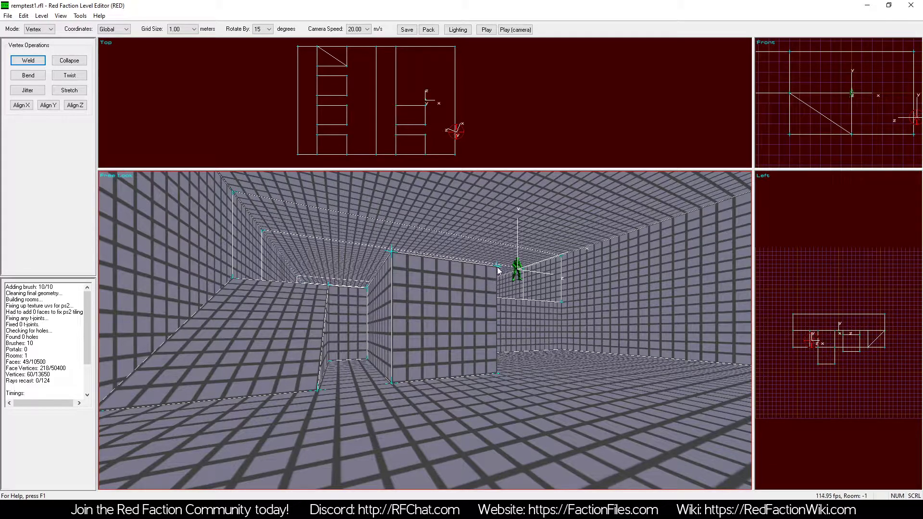
pyautogui.keyDown('shift'); pyautogui.click(391, 251); pyautogui.keyUp('shift')
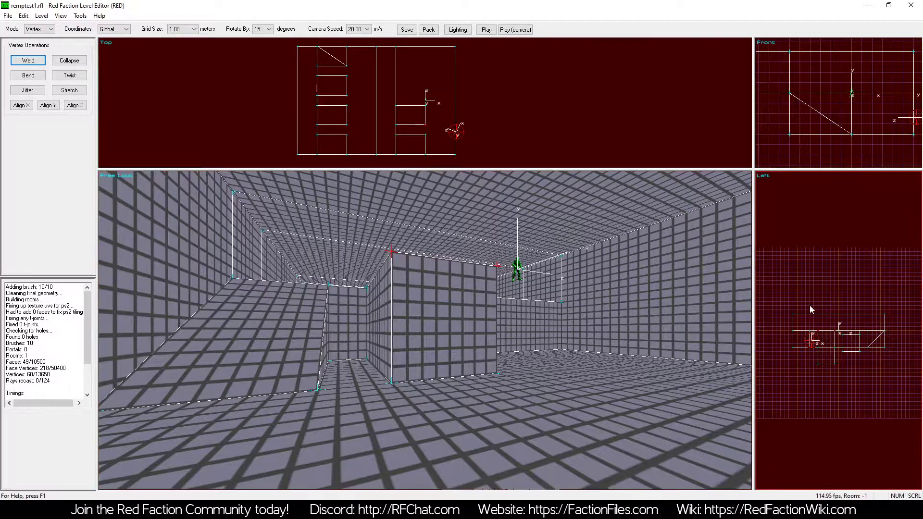
pyautogui.press('Down')
pyautogui.press('Down')
pyautogui.press('Down')
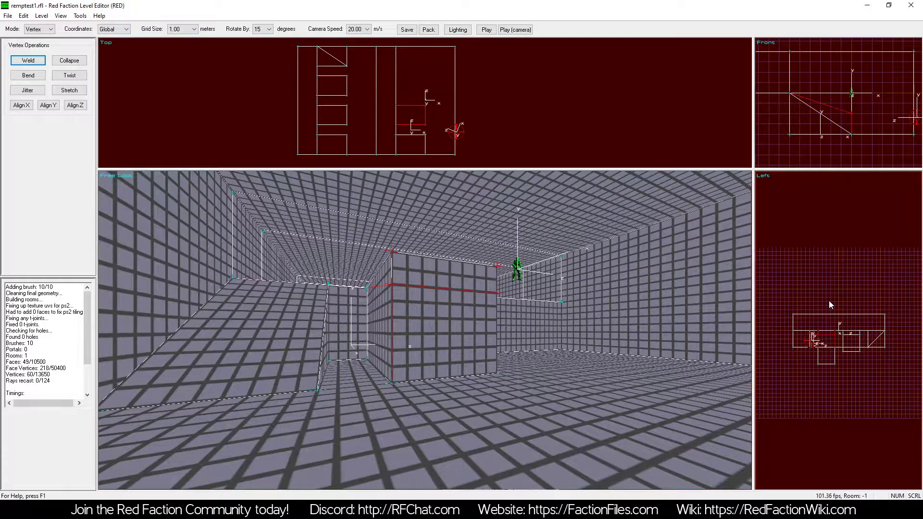
pyautogui.hotkey('ctrl', 'b')
pyautogui.press('z')
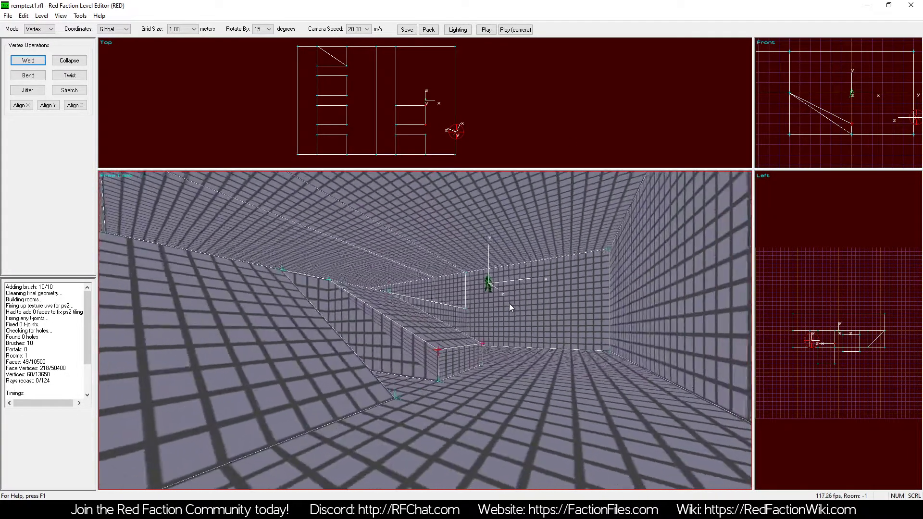
pyautogui.press('a')
# Undo the downward move of the two upper front vertices and look over the partial slope still built
pyautogui.hotkey('ctrl', 'z')
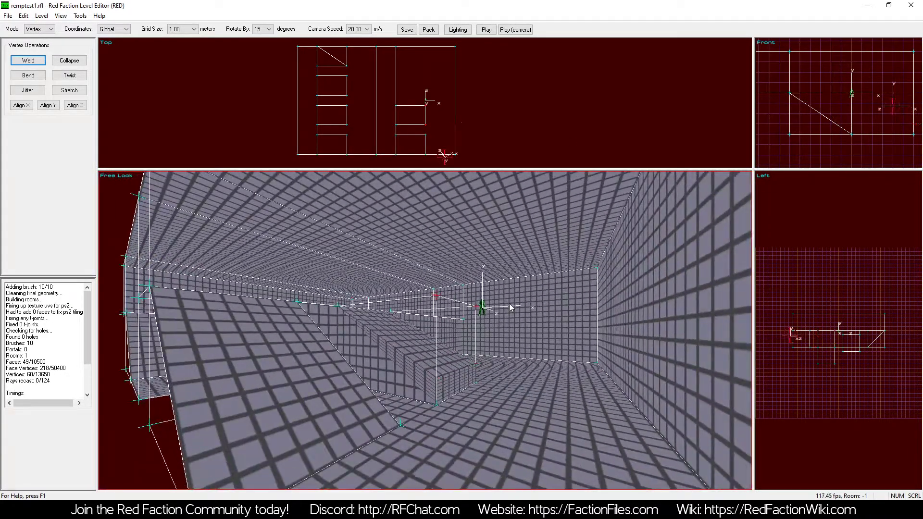
pyautogui.press('KP_1')
pyautogui.press('KP_6')
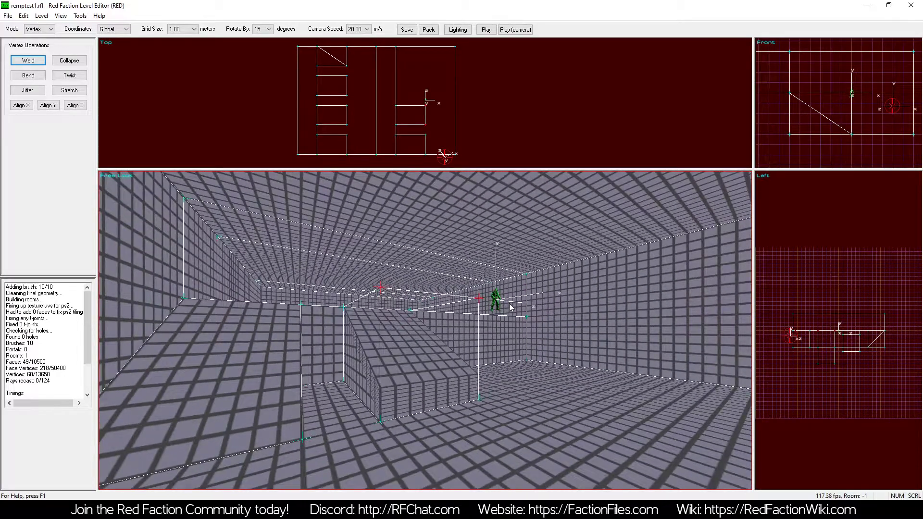
pyautogui.press('KP_1')
pyautogui.press('a')
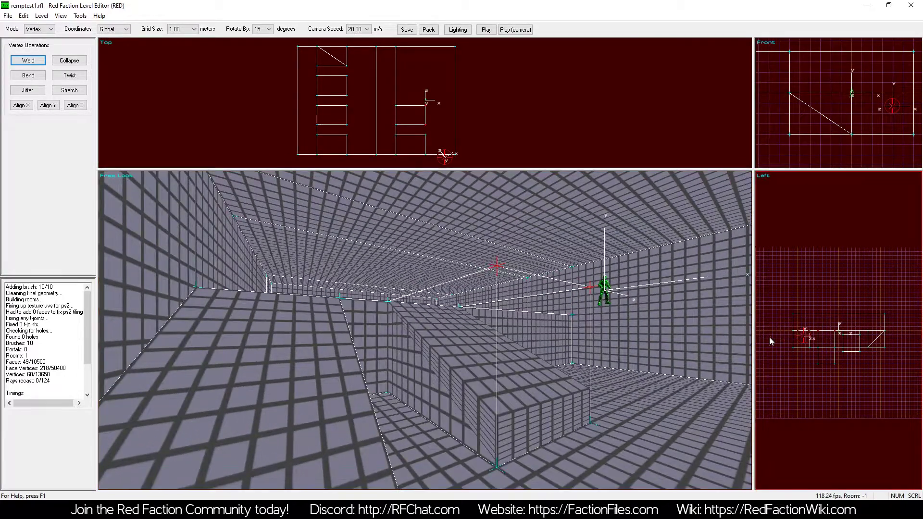
# Try lowering the block's two upper front vertices by 3 m again in the front view
pyautogui.click(838, 111)
pyautogui.press('Down')
pyautogui.press('Up')
pyautogui.press('Up')
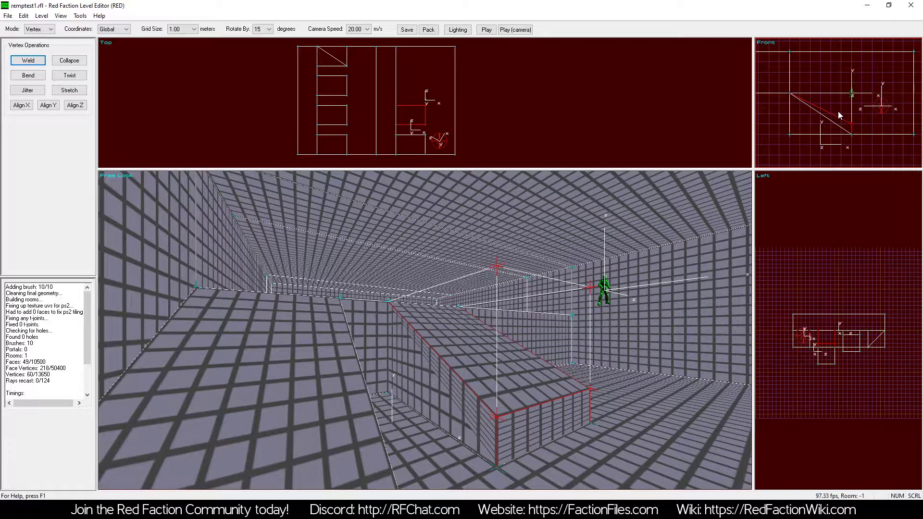
# Undo the vertex changes and rebuild the geometry with the original full block
pyautogui.hotkey('ctrl', 'z')
pyautogui.hotkey('ctrl', 'z')
pyautogui.hotkey('ctrl', 'z')
pyautogui.hotkey('ctrl', 'z')
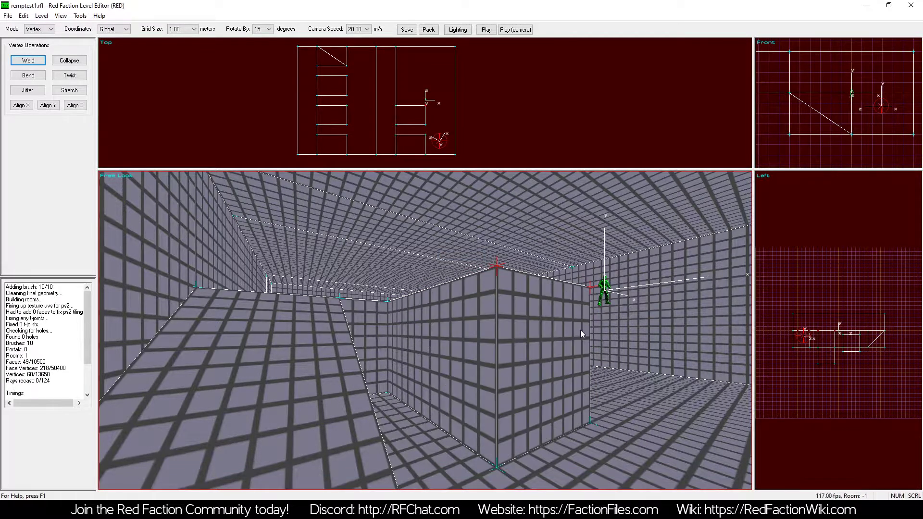
# In Face mode, move the block's front face 4 m down and build the geometry
pyautogui.click(41, 29)
pyautogui.click(40, 40)
pyautogui.click(46, 31)
pyautogui.click(41, 45)
pyautogui.click(541, 332)
pyautogui.moveTo(837, 315); pyautogui.dragTo(837, 331)
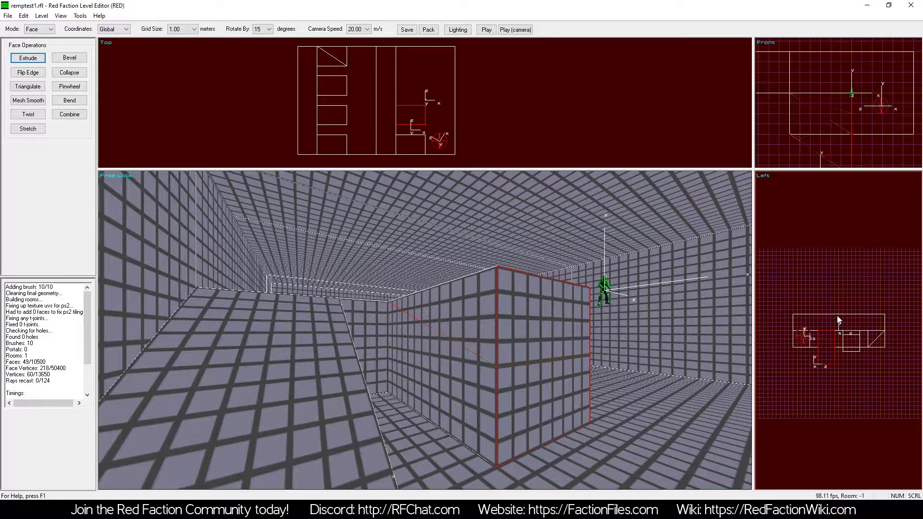
pyautogui.press('b')
# Examine from outside the level how the ramp brush extends below the floor
pyautogui.press('z')
pyautogui.press('z')
pyautogui.press('KP_Add')
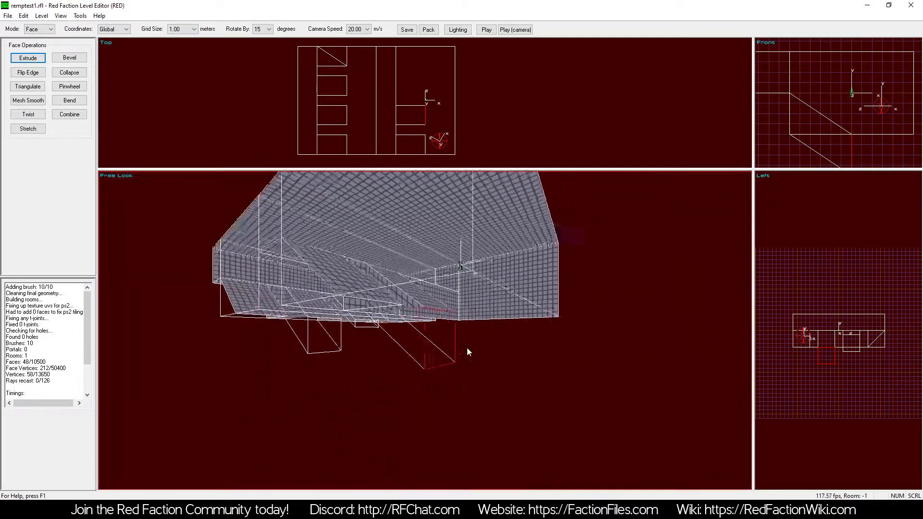
pyautogui.press('KP_3')
pyautogui.press('KP_4')
pyautogui.press('KP_3')
pyautogui.press('KP_4')
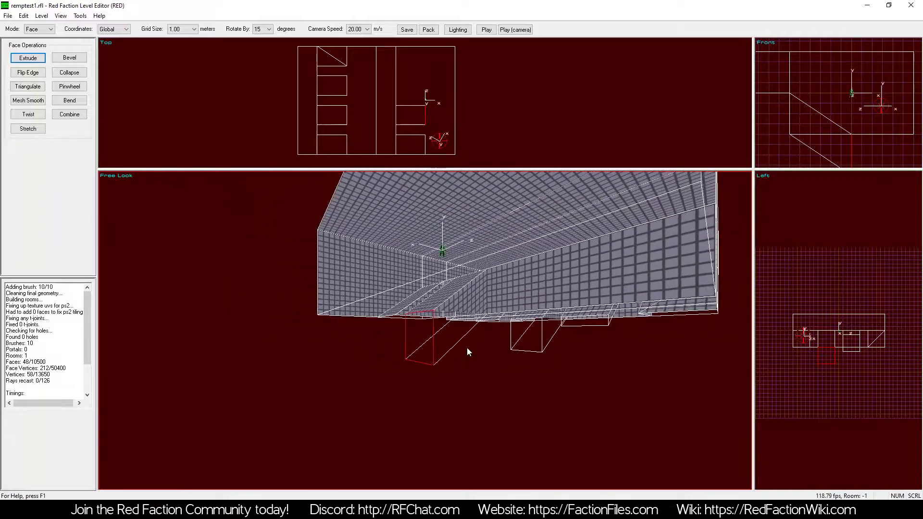
pyautogui.press('a')
# In Brush mode, select the ramp brush and clip it along the floor line, cutting away the part below the floor
pyautogui.click(40, 30)
pyautogui.click(39, 38)
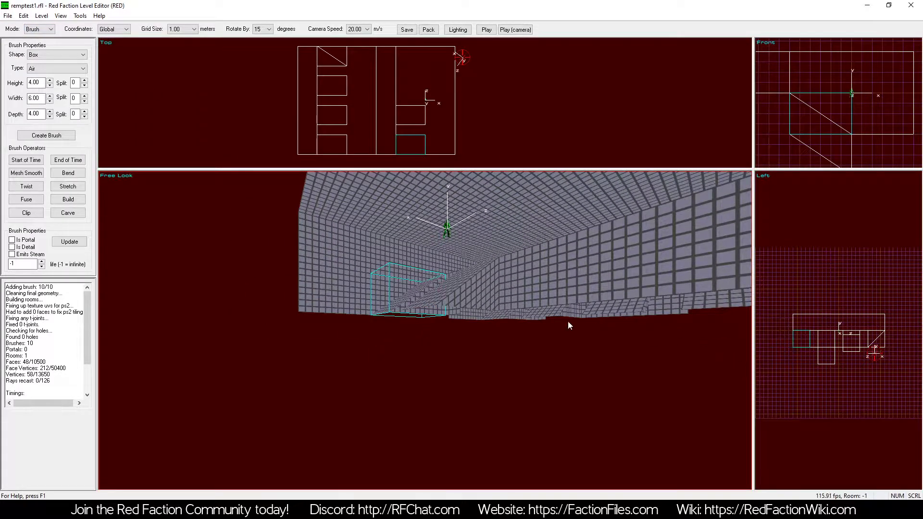
pyautogui.click(454, 318)
pyautogui.press('a')
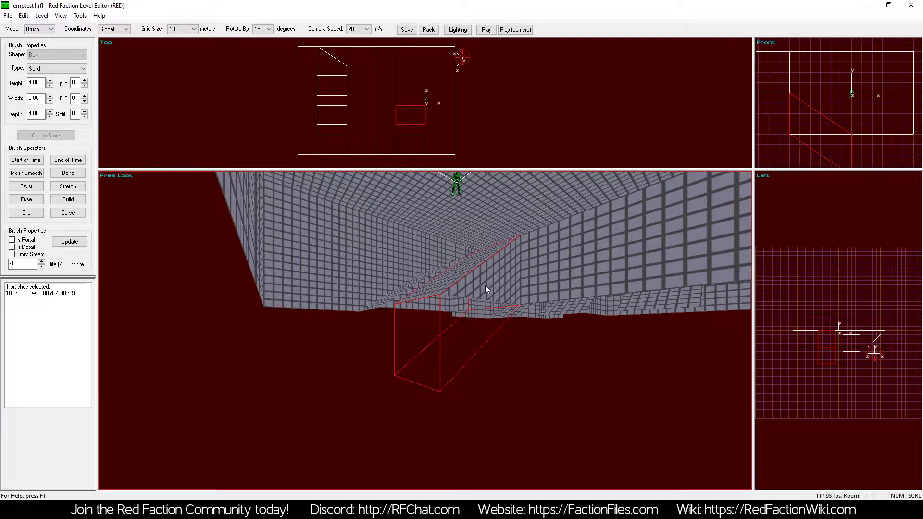
pyautogui.scroll(-2, 840, 128)
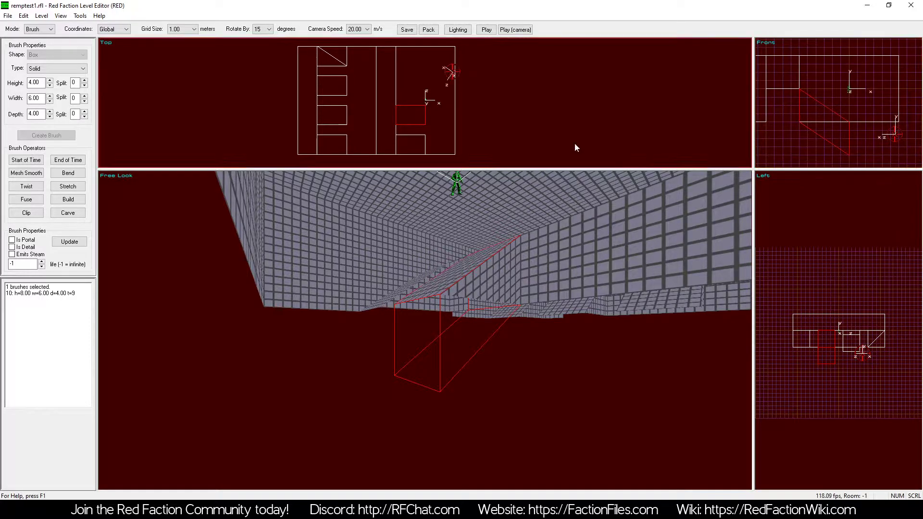
pyautogui.click(29, 214)
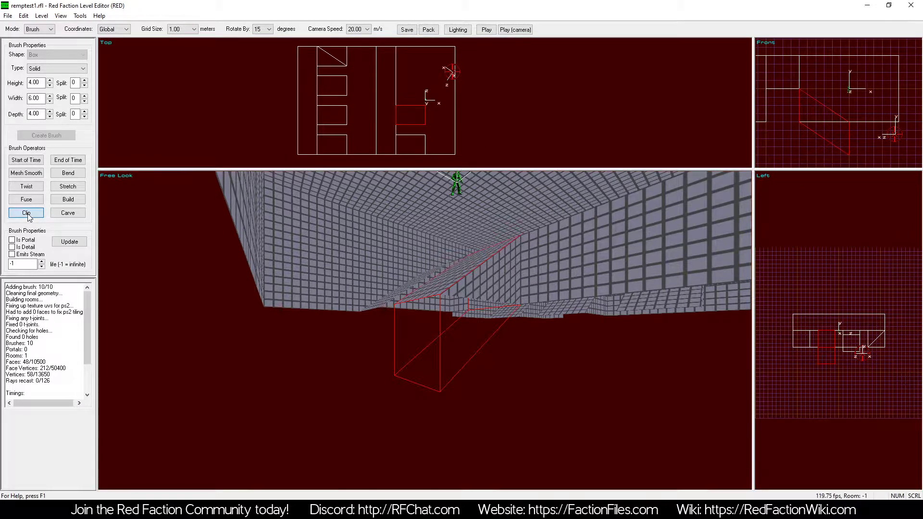
pyautogui.moveTo(798, 123); pyautogui.dragTo(855, 124)
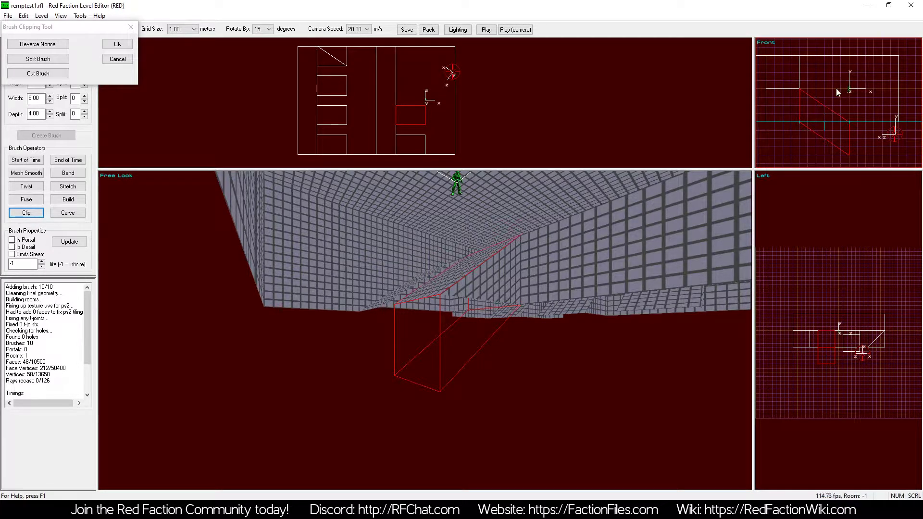
pyautogui.click(39, 74)
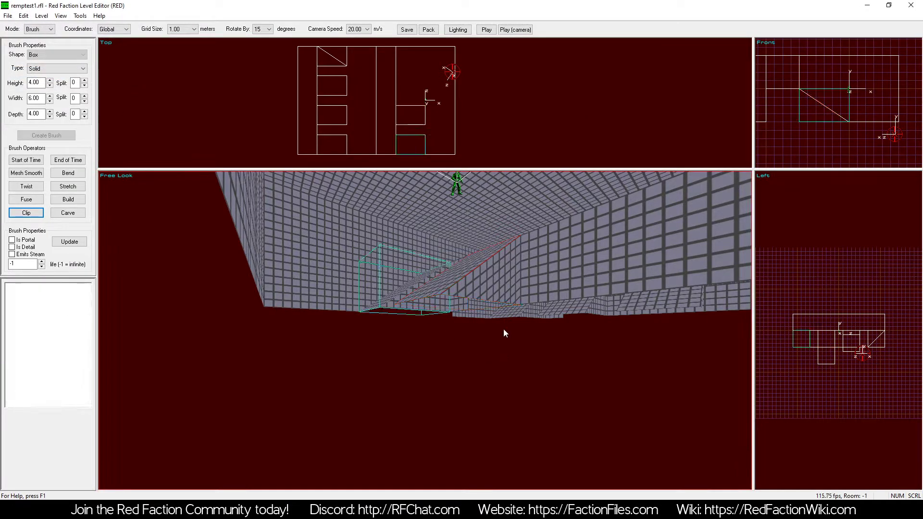
# Examine the clipped ramp's shape in Vertex mode and compare it with the neighbouring brushes
pyautogui.press('KP_Subtract')
pyautogui.click(43, 29)
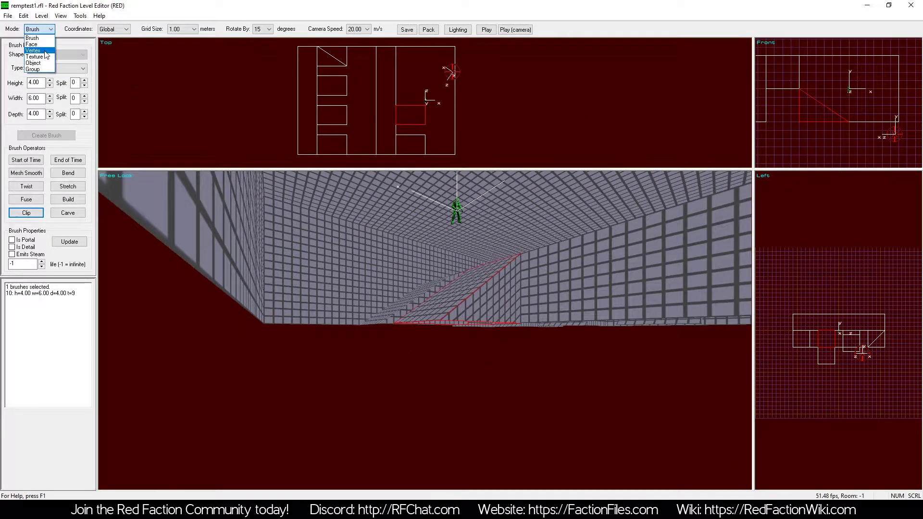
pyautogui.click(42, 50)
pyautogui.press('a')
pyautogui.press('KP_1')
pyautogui.press('KP_6')
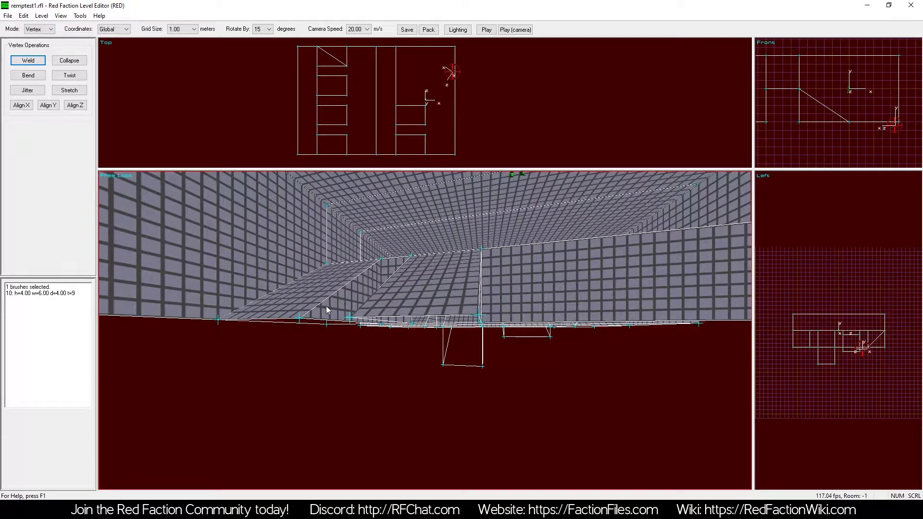
pyautogui.press('KP_3')
pyautogui.press('KP_4')
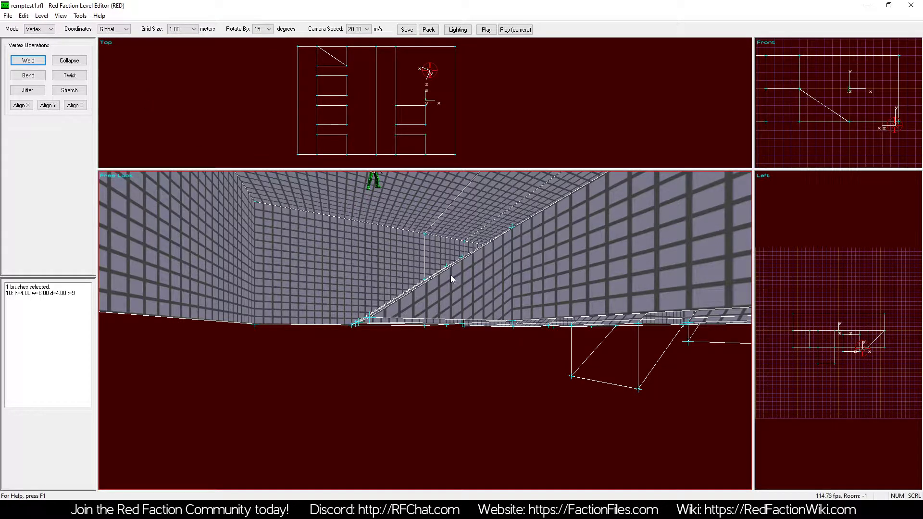
# In Brush mode, create a box brush 4 m high, 6 m wide and 4 m deep, move it 12 m along Z and build
pyautogui.click(39, 29)
pyautogui.click(39, 37)
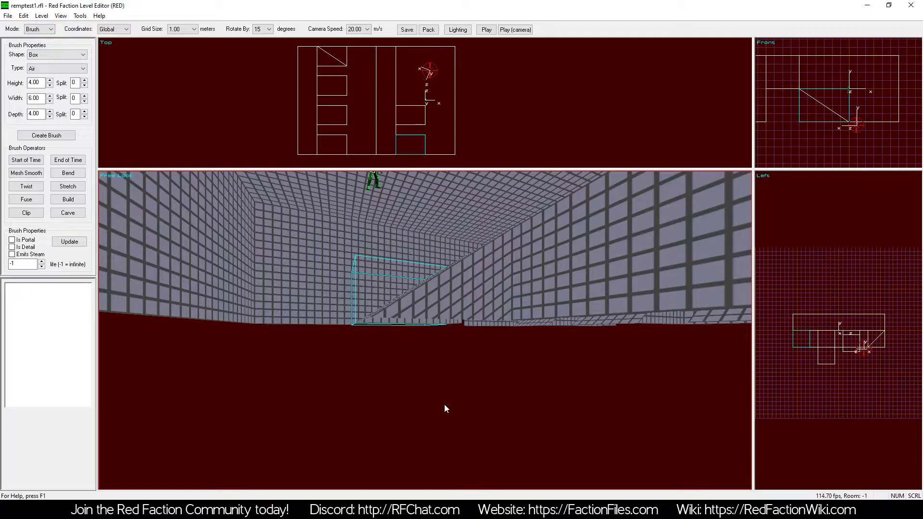
pyautogui.press('KP_6')
pyautogui.press('z')
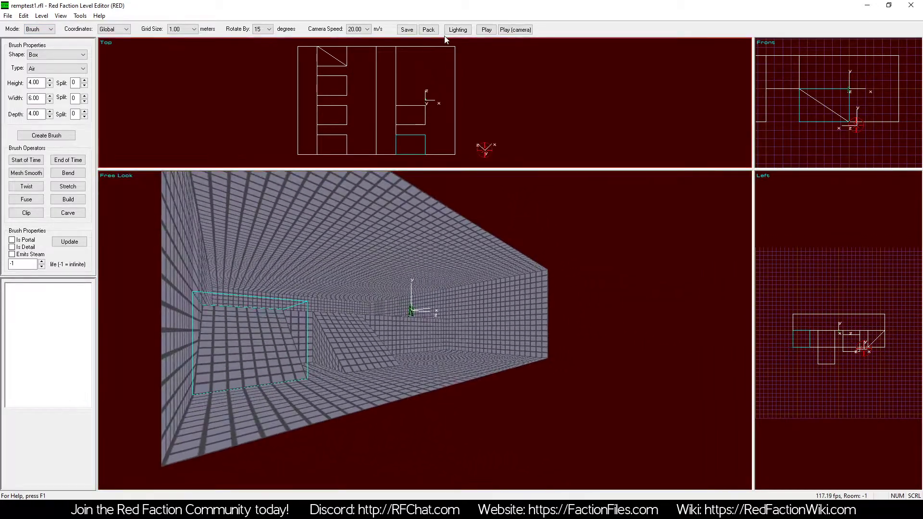
pyautogui.click(46, 135)
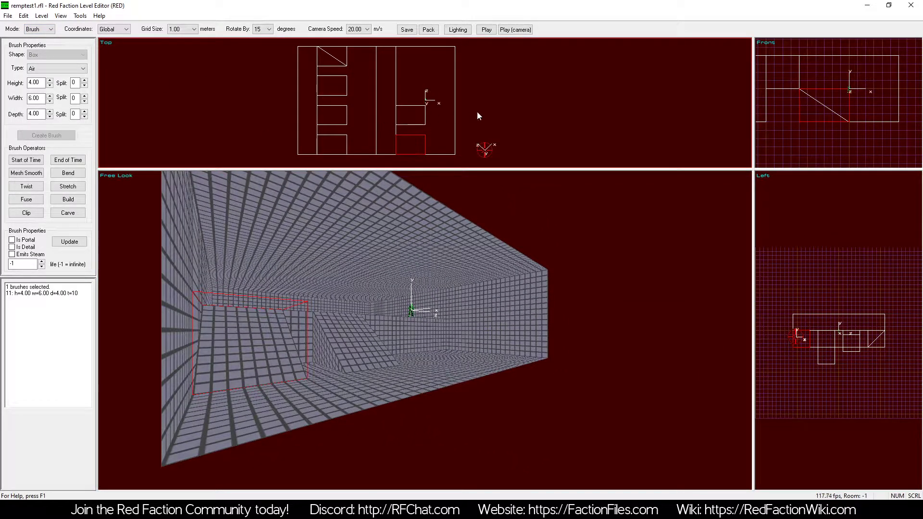
pyautogui.press('Up')
pyautogui.press('Up')
pyautogui.press('Up')
pyautogui.press('Up')
pyautogui.press('Up')
pyautogui.press('Up')
pyautogui.press('Up')
pyautogui.press('Up')
pyautogui.press('Up')
pyautogui.press('Up')
pyautogui.press('Up')
pyautogui.press('Up')
pyautogui.press('b')
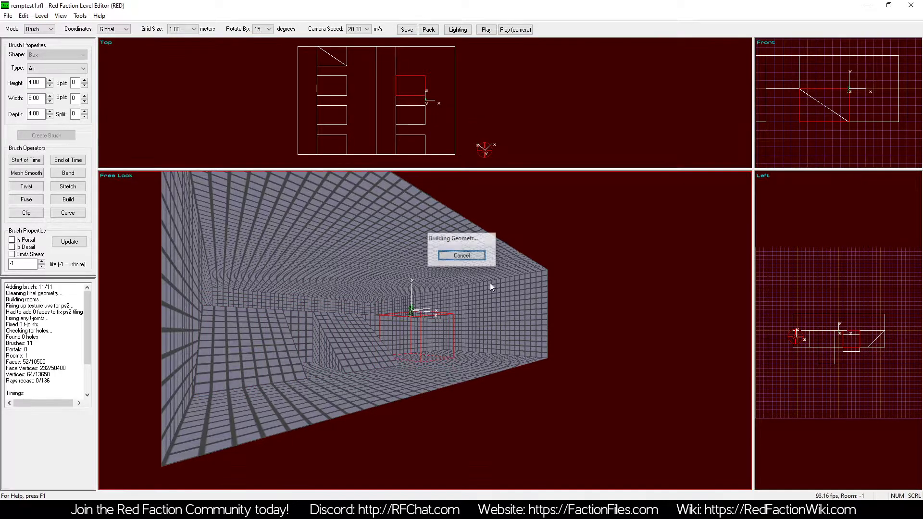
pyautogui.press('a')
# Change the new box brush's type to Solid and rebuild the geometry
pyautogui.click(51, 69)
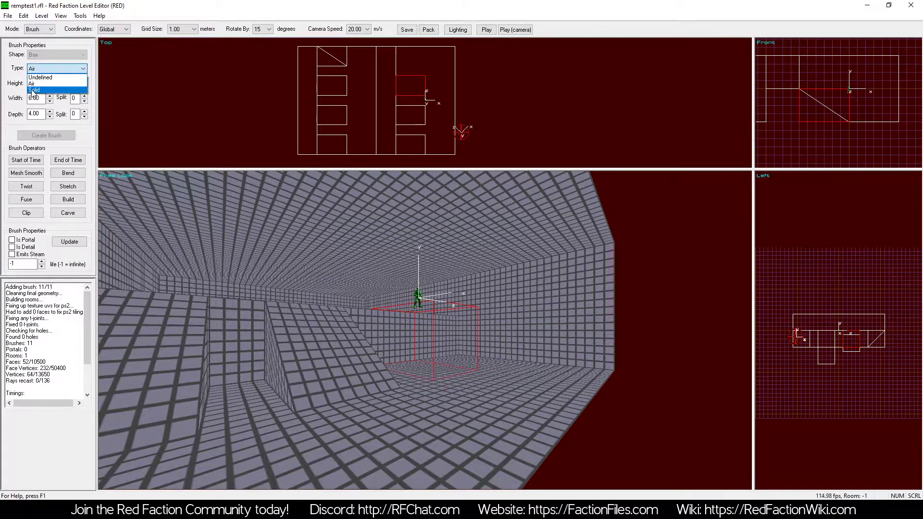
pyautogui.click(34, 90)
pyautogui.press('b')
pyautogui.press('a')
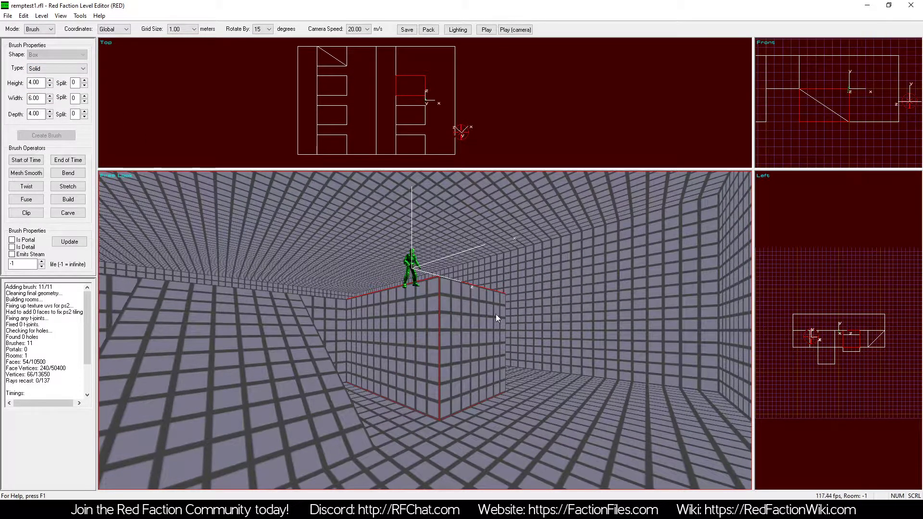
# Stretch the new solid block to a height of 1 m
pyautogui.click(68, 186)
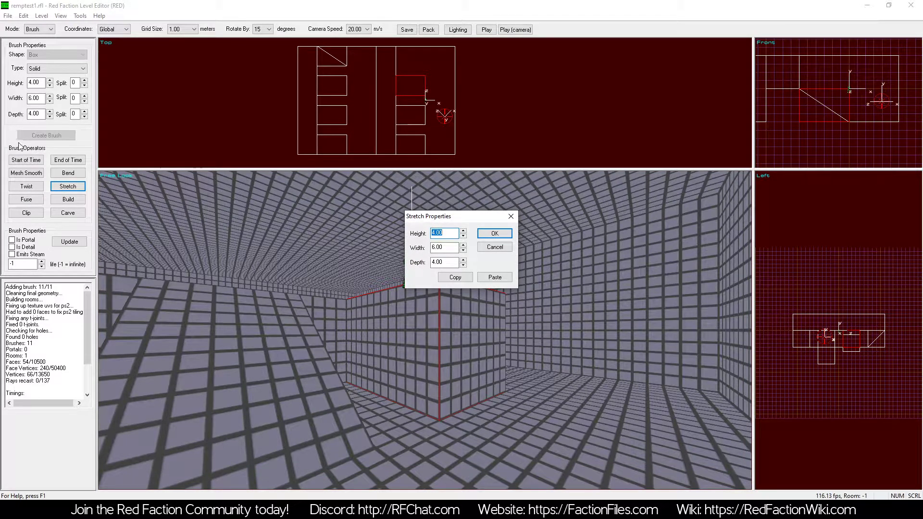
pyautogui.write('1')
pyautogui.click(499, 235)
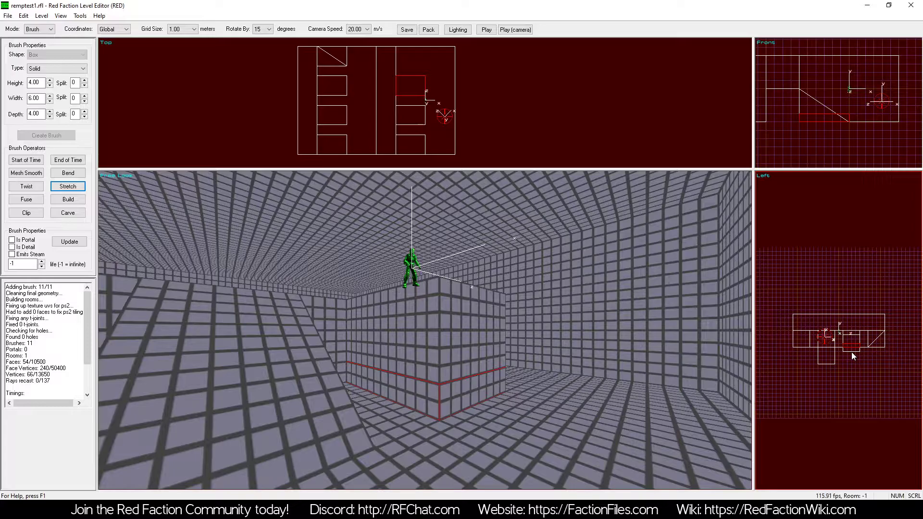
# Raise the flattened block 3 m to the level of the ledge top and build the geometry
pyautogui.press('Up')
pyautogui.press('Up')
pyautogui.press('Up')
pyautogui.press('b')
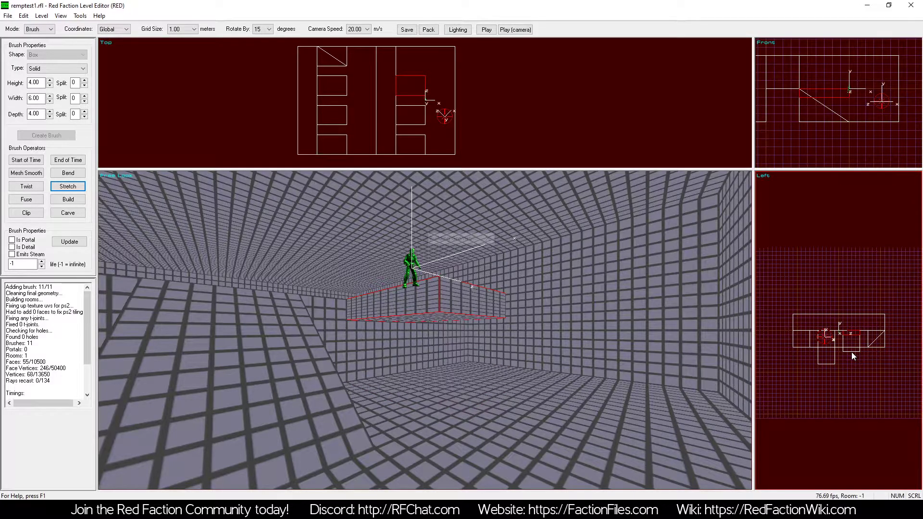
pyautogui.press('z')
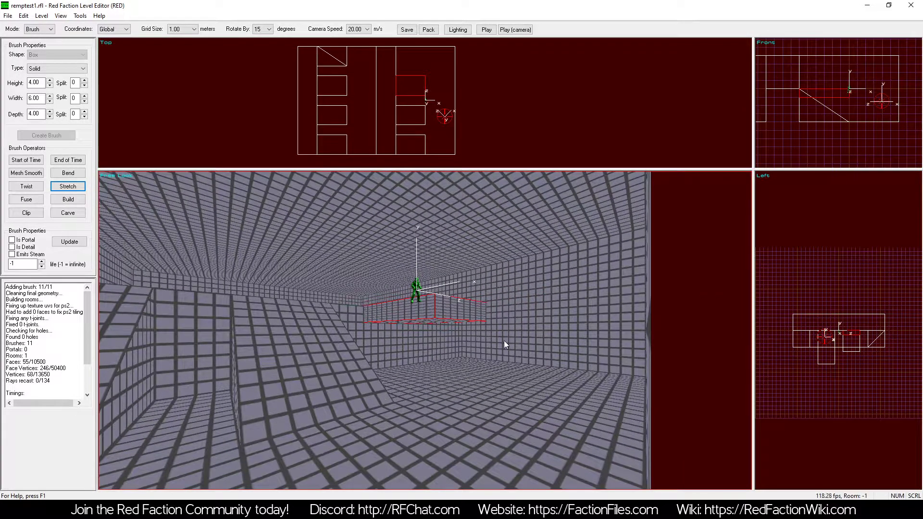
# In Face mode, lower the raised thin block's outer end face 4 m to slope it from the ledge to the floor, and build
pyautogui.press('z')
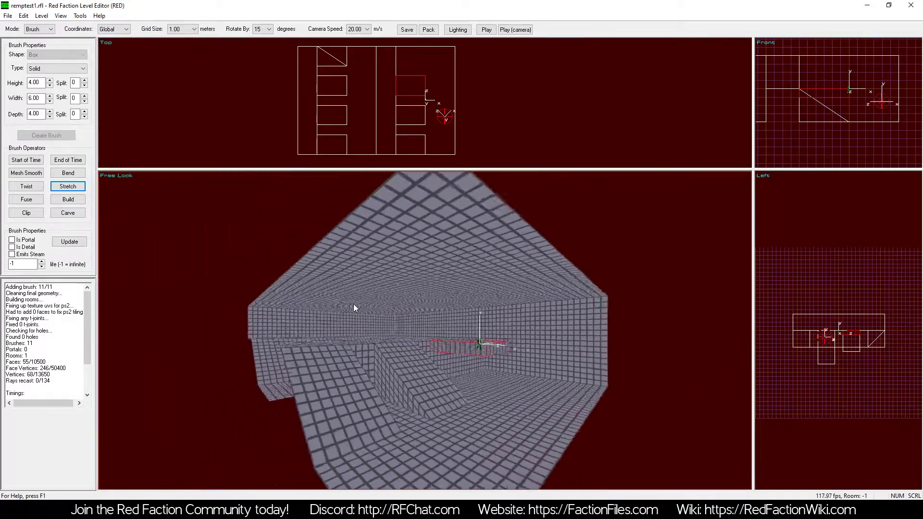
pyautogui.press('a')
pyautogui.press('z')
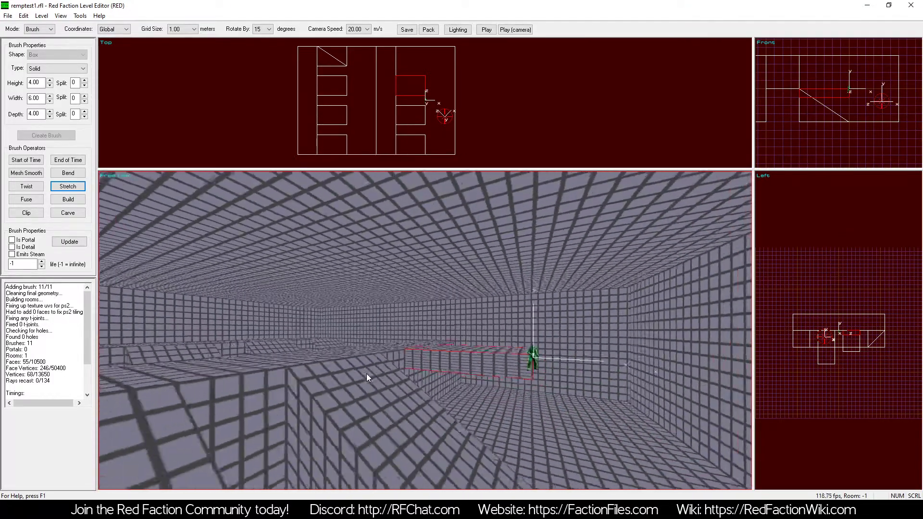
pyautogui.press('a')
pyautogui.click(40, 29)
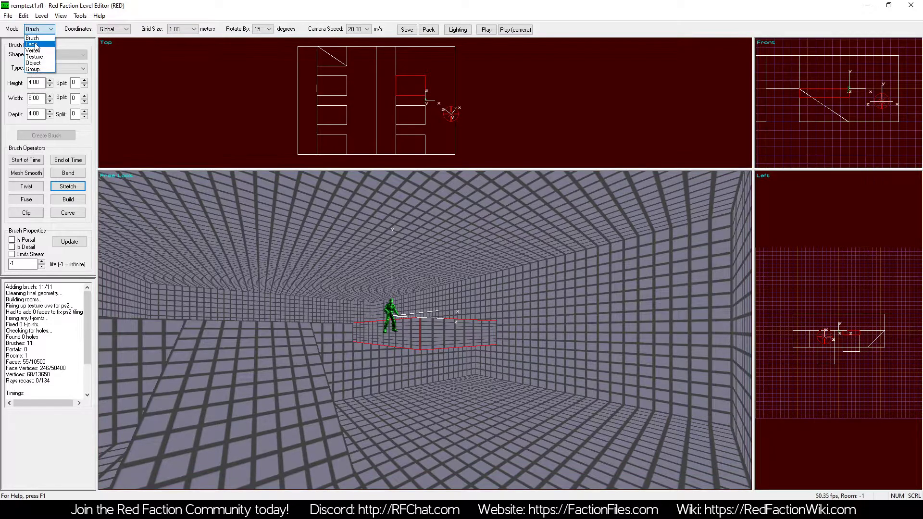
pyautogui.click(36, 44)
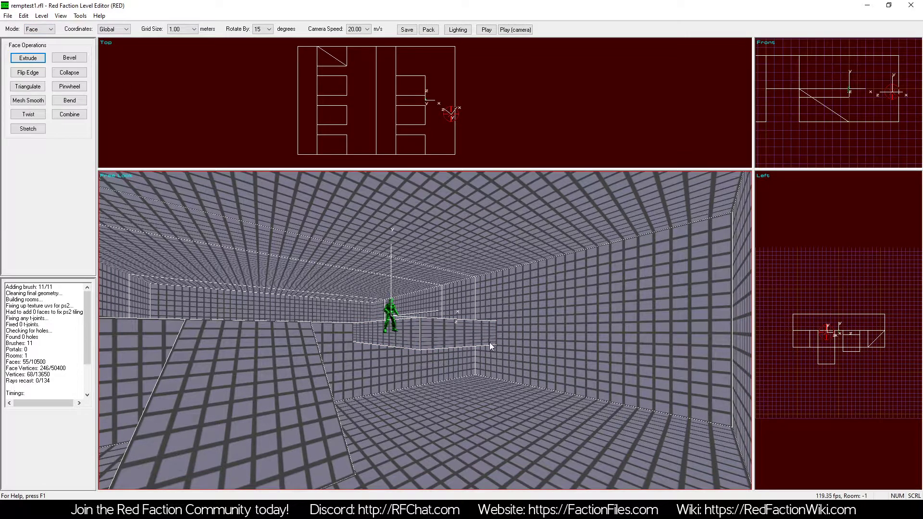
pyautogui.click(455, 335)
pyautogui.moveTo(832, 328); pyautogui.dragTo(833, 345)
pyautogui.press('b')
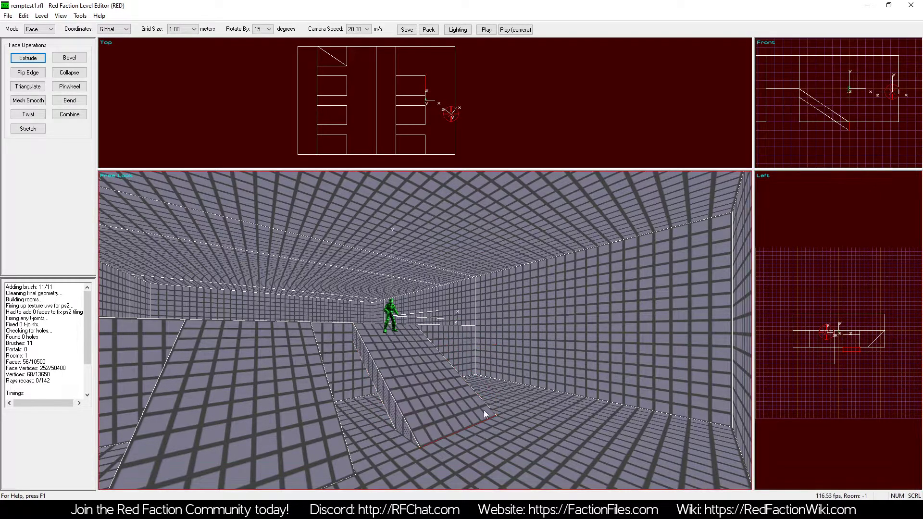
# Switch to Object mode and examine the sloped slab ramp alongside the other ramps from several viewpoints
pyautogui.press('z')
pyautogui.press('KP_3')
pyautogui.press('KP_4')
pyautogui.press('a')
pyautogui.press('a')
pyautogui.press('z')
pyautogui.click(45, 29)
pyautogui.click(43, 62)
pyautogui.press('z')
pyautogui.press('z')
pyautogui.press('KP_4')
pyautogui.press('a')
pyautogui.press('KP_6')
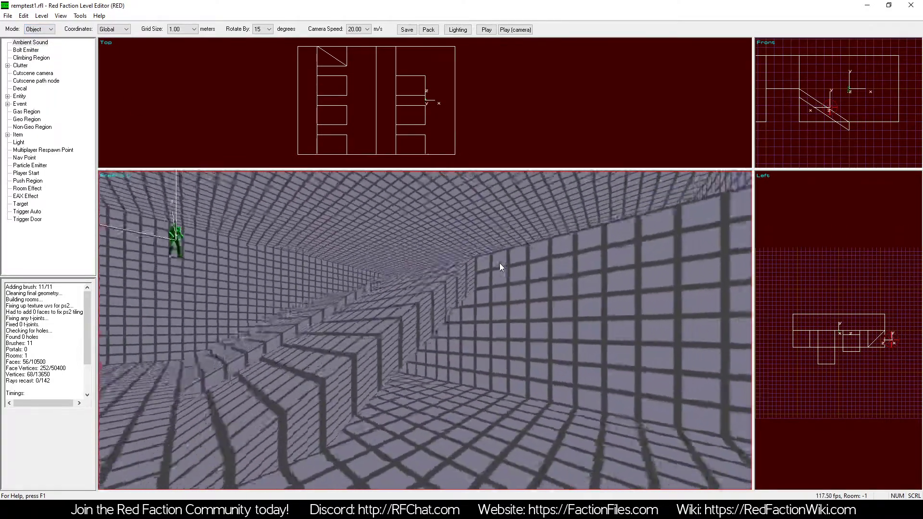
pyautogui.press('a')
pyautogui.press('KP_4')
pyautogui.press('z')
pyautogui.press('KP_6')
pyautogui.press('KP_4')
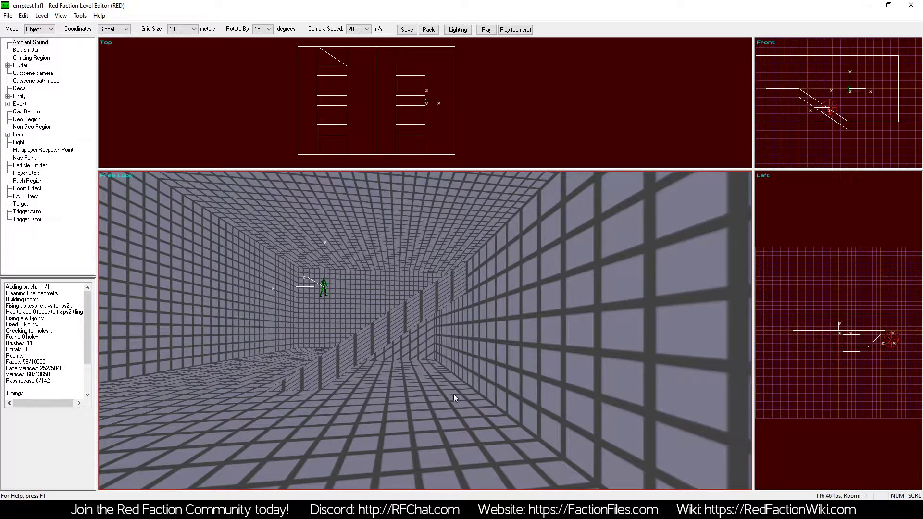
pyautogui.press('a')
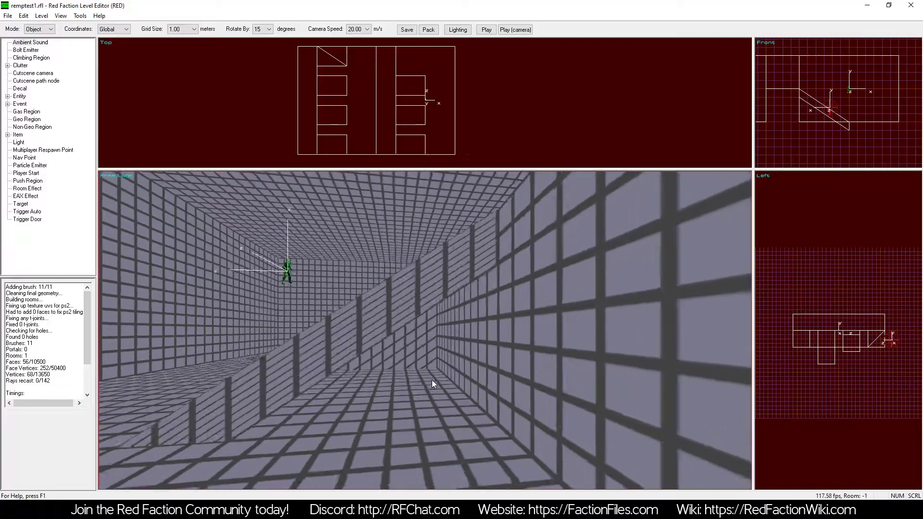
pyautogui.press('z')
pyautogui.press('KP_6')
pyautogui.press('a')
pyautogui.press('KP_4')
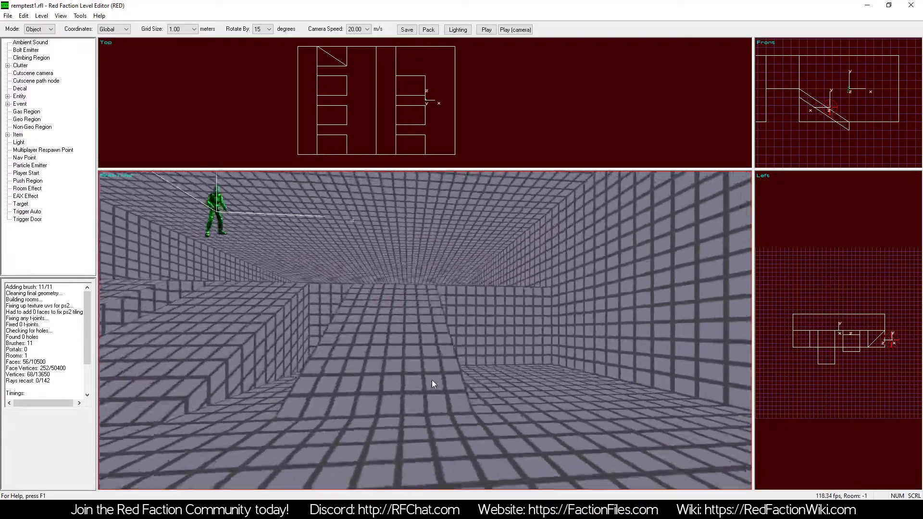
pyautogui.press('z')
pyautogui.press('KP_3')
pyautogui.press('a')
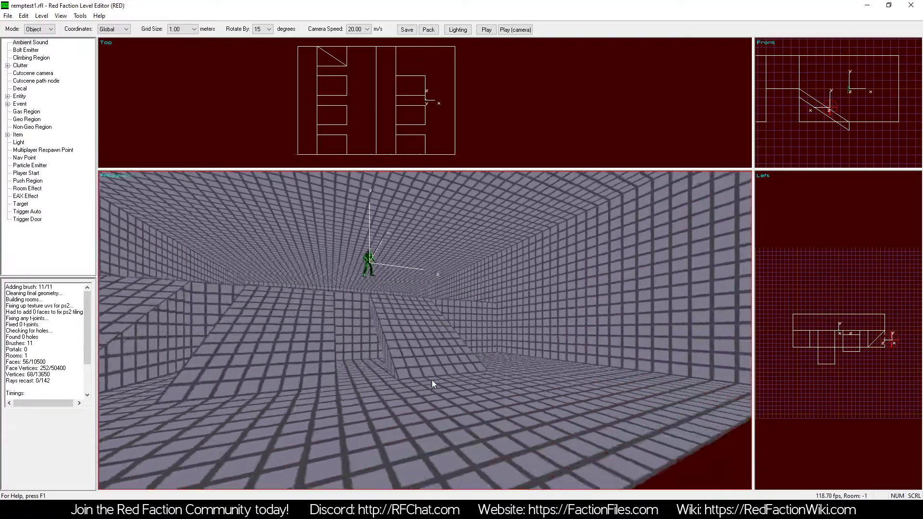
# In Brush mode, select the sloped slab, examine its lower end from beneath the floor, and deselect it
pyautogui.click(39, 29)
pyautogui.click(35, 36)
pyautogui.click(422, 351)
pyautogui.press('a')
pyautogui.press('KP_Add')
pyautogui.press('KP_1')
pyautogui.press('KP_6')
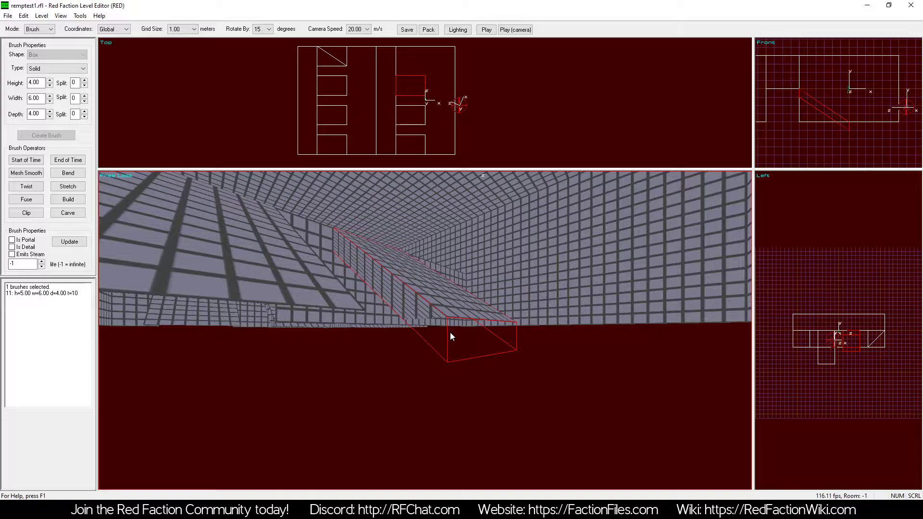
pyautogui.press('z')
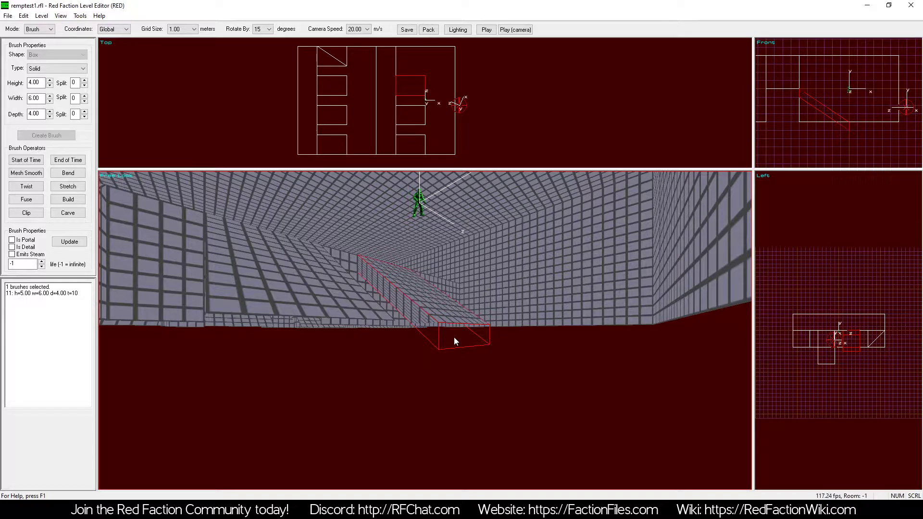
pyautogui.press('z')
pyautogui.press('Escape')
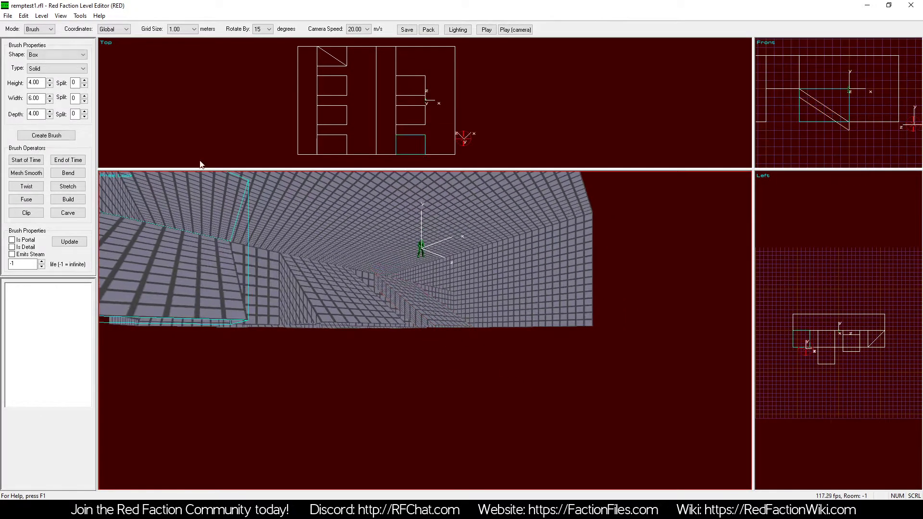
# Create a solid box brush 4 m high, 6 m wide and 4 m deep, move it 18 m along Z to the end wall and build
pyautogui.press('z')
pyautogui.press('KP_Subtract')
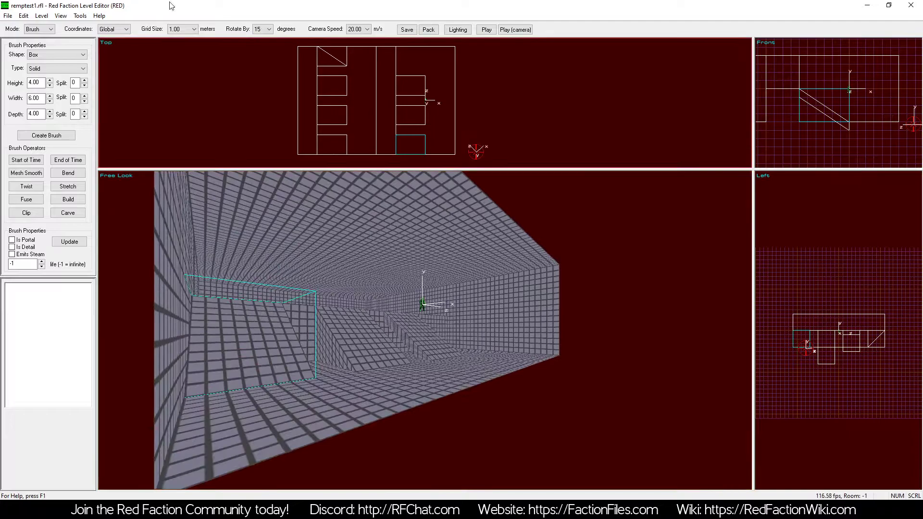
pyautogui.click(65, 135)
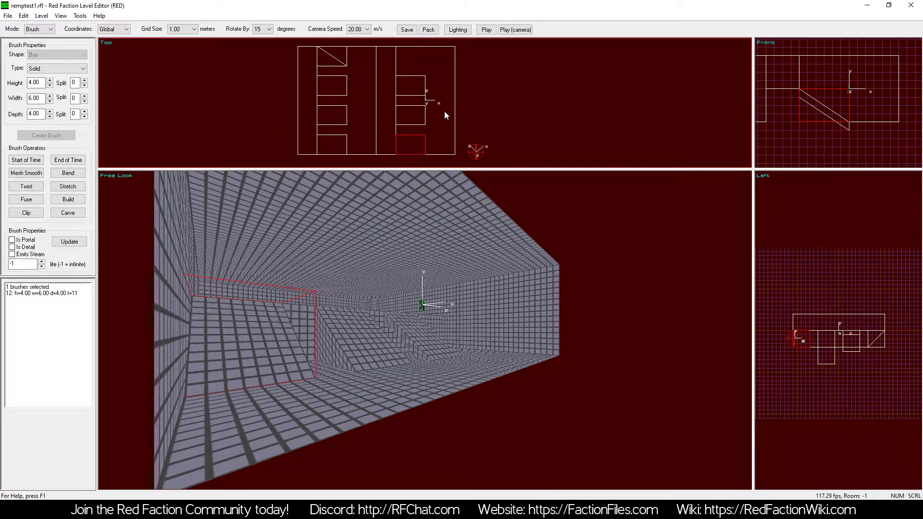
pyautogui.moveTo(444, 111); pyautogui.dragTo(444, 28)
pyautogui.hotkey('ctrl', 'b')
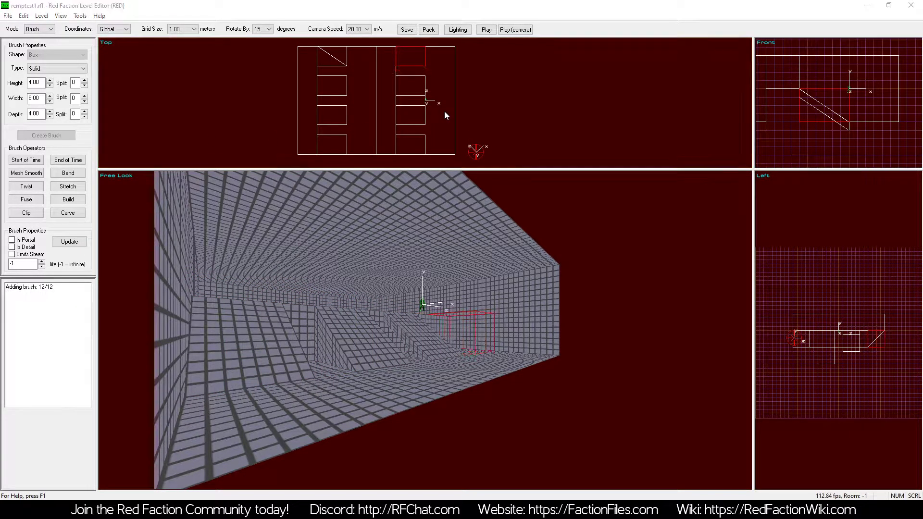
# Switch to Vertex mode to edit the new solid block against the end wall
pyautogui.press('a')
pyautogui.press('KP_3')
pyautogui.press('KP_4')
pyautogui.press('z')
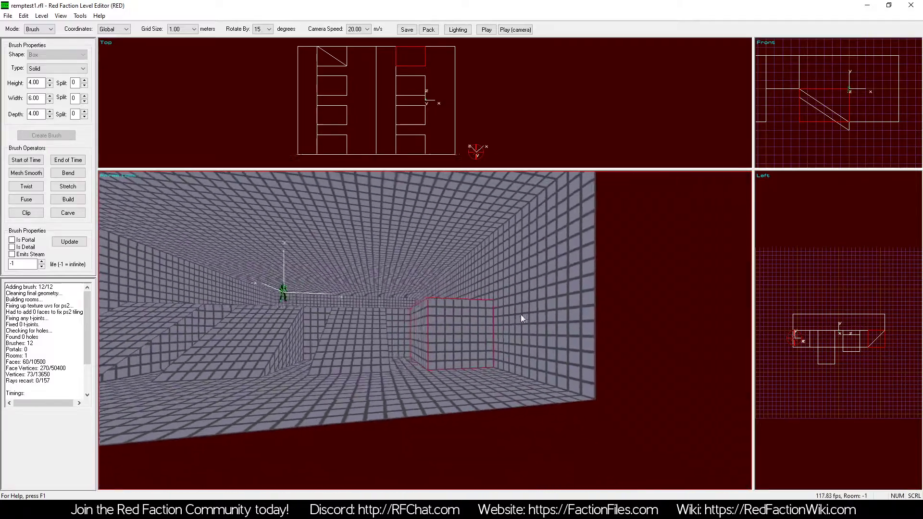
pyautogui.press('a')
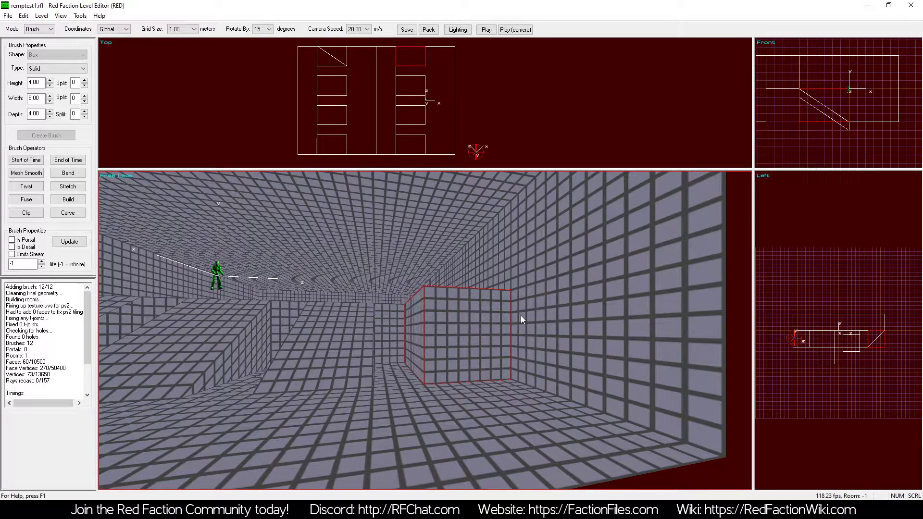
pyautogui.click(43, 30)
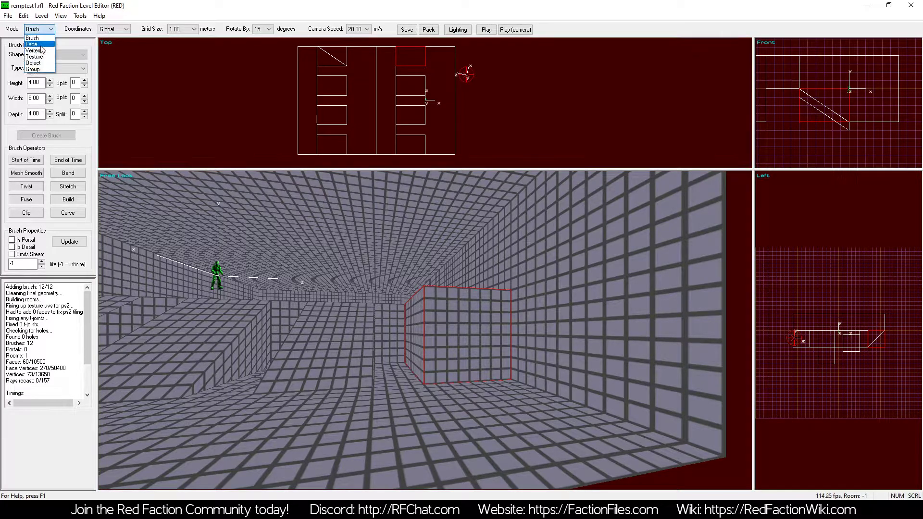
pyautogui.click(445, 308)
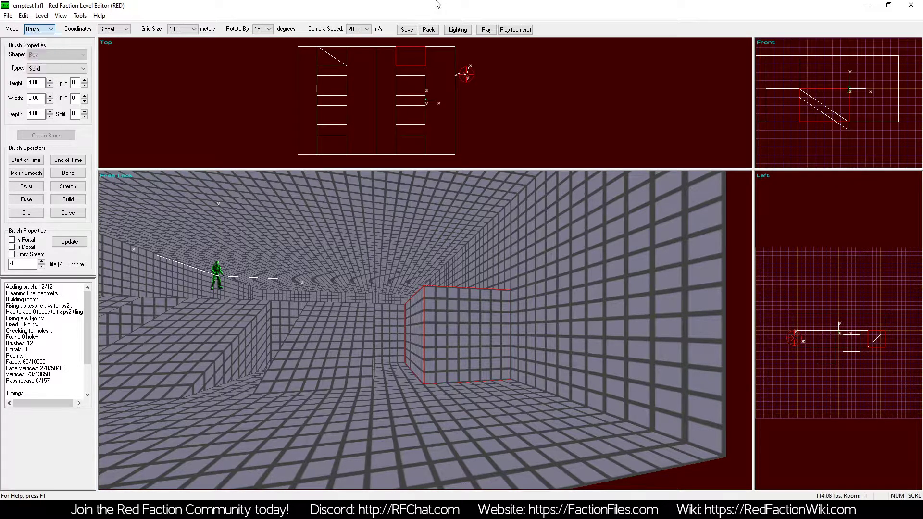
pyautogui.click(40, 30)
pyautogui.click(35, 49)
# Weld the new block's two upper front vertices to the lower ones, one vertical pair at a time, and build
pyautogui.press('a')
pyautogui.click(423, 263)
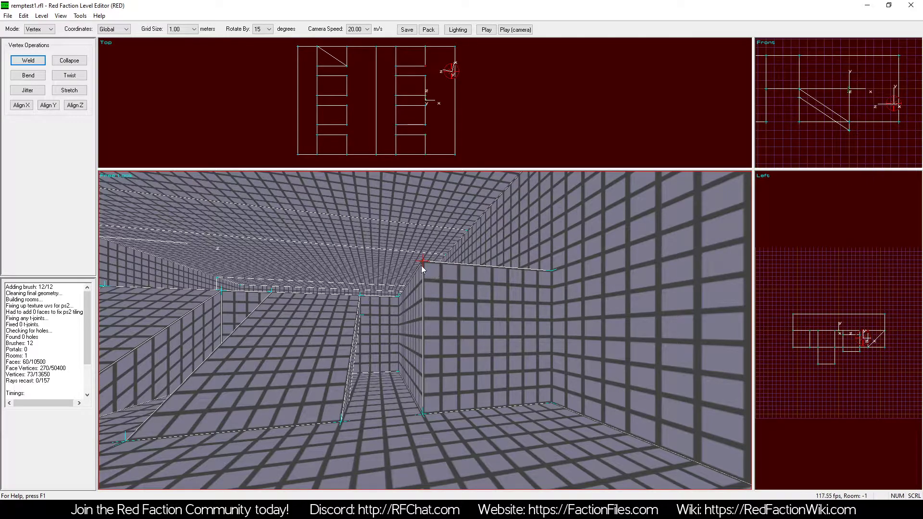
pyautogui.keyDown('ctrl'); pyautogui.click(423, 413); pyautogui.keyUp('ctrl')
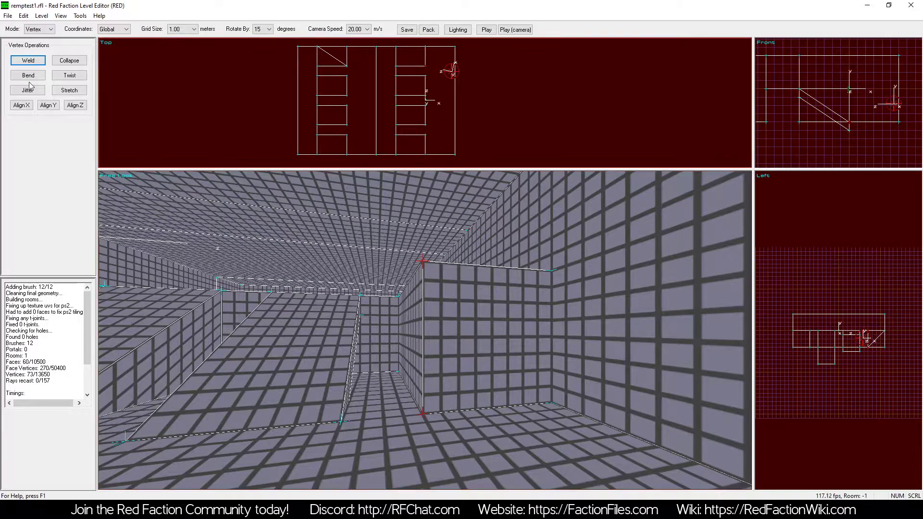
pyautogui.click(28, 64)
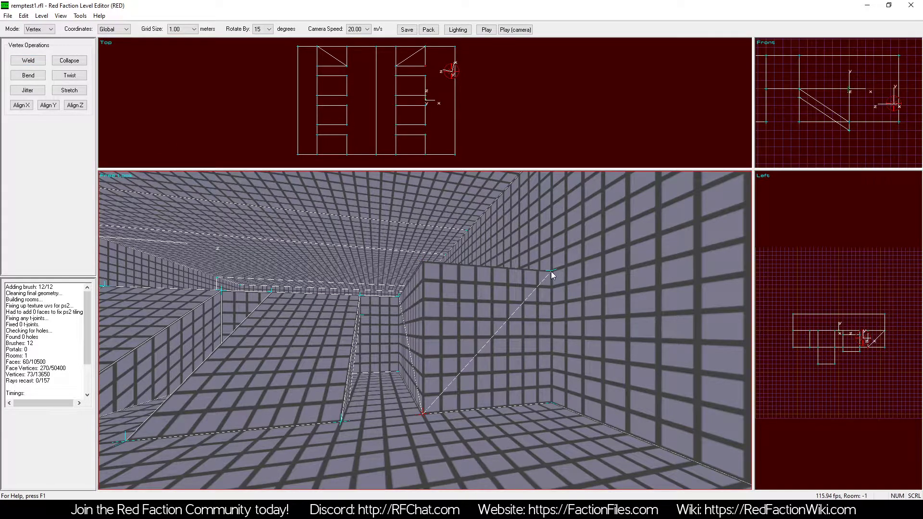
pyautogui.keyDown('ctrl'); pyautogui.click(550, 402); pyautogui.keyUp('ctrl')
pyautogui.click(24, 65)
pyautogui.press('b')
# Examine the vertex-welded ramp beside the end wall from outside and inside the room
pyautogui.press('z')
pyautogui.press('z')
pyautogui.press('KP_4')
pyautogui.press('KP_3')
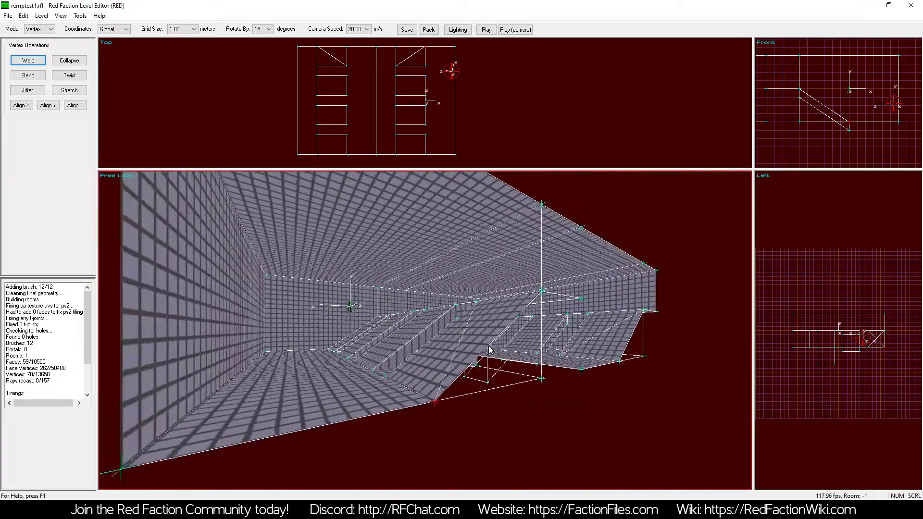
pyautogui.press('KP_6')
pyautogui.press('KP_1')
pyautogui.press('a')
pyautogui.press('z')
# Undo the two vertex welds one at a time, rebuilding the geometry after each, to restore the box block
pyautogui.press('a')
pyautogui.press('KP_1')
pyautogui.press('KP_6')
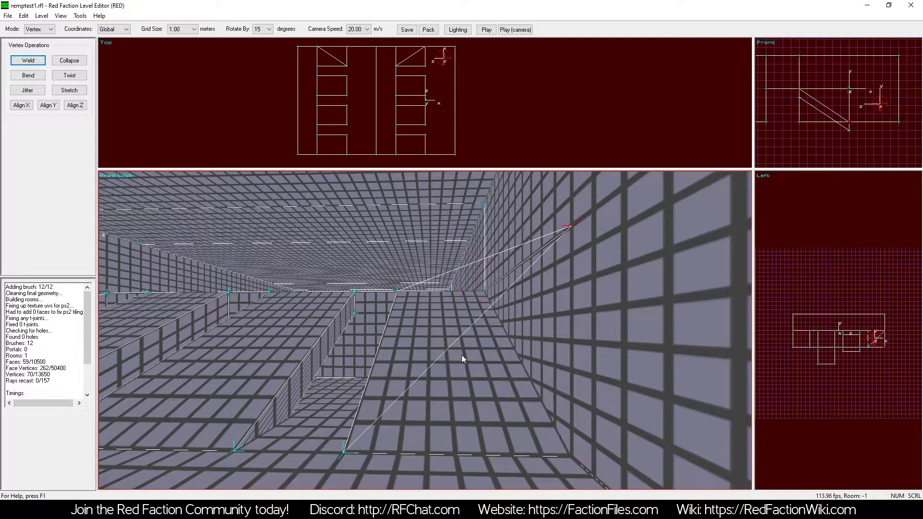
pyautogui.press('b')
pyautogui.press('z')
pyautogui.press('a')
pyautogui.press('KP_8')
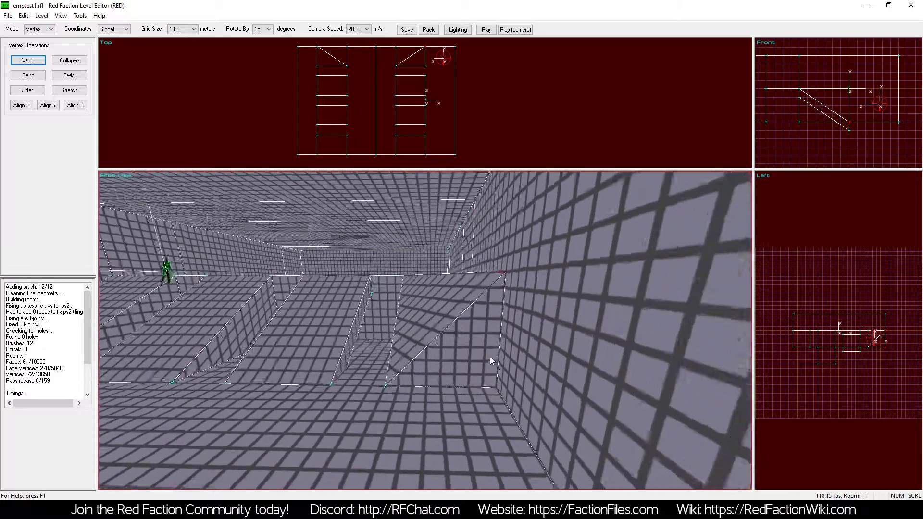
pyautogui.press('z')
pyautogui.press('a')
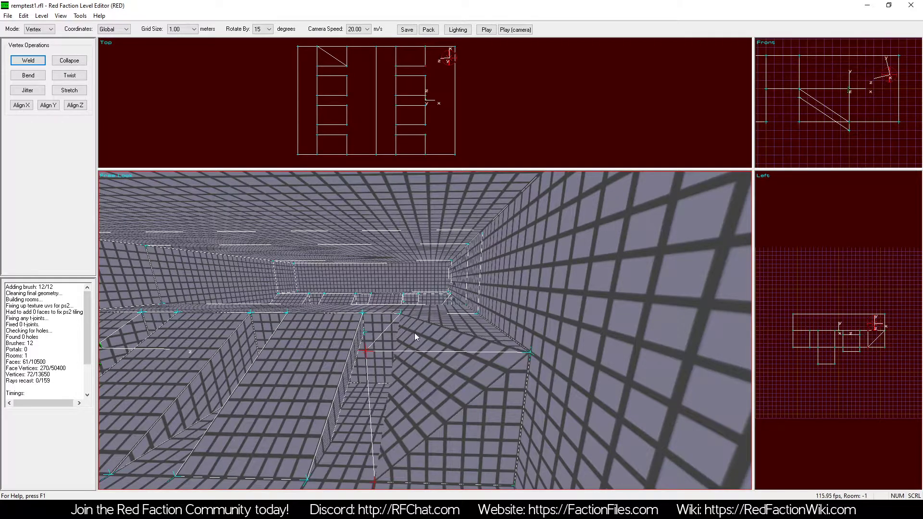
pyautogui.press('b')
pyautogui.press('z')
# Turn the restored block into a ramp by welding both vertical pairs of its front vertices, and rebuild
pyautogui.click(431, 430)
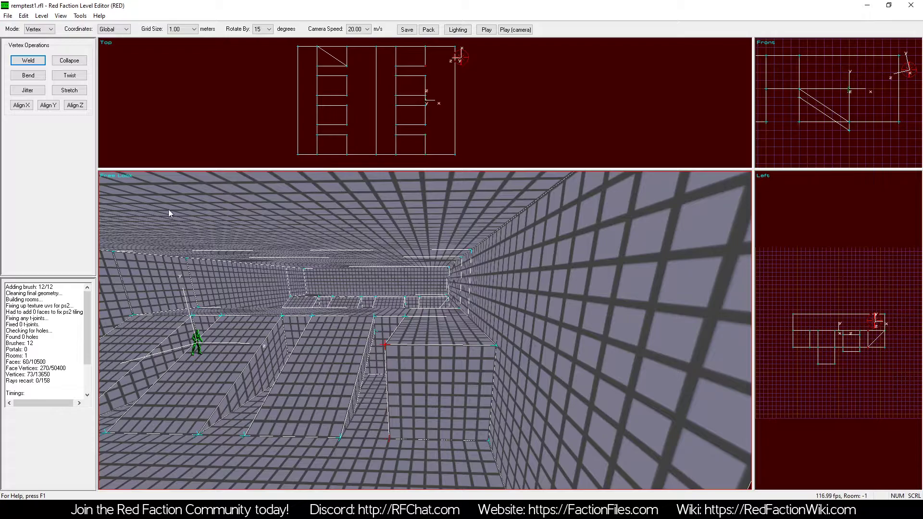
pyautogui.click(38, 64)
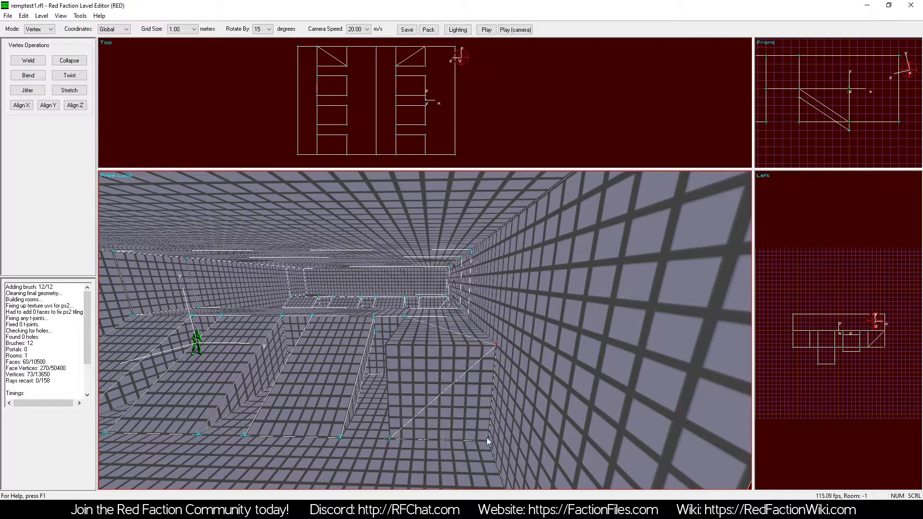
pyautogui.click(28, 61)
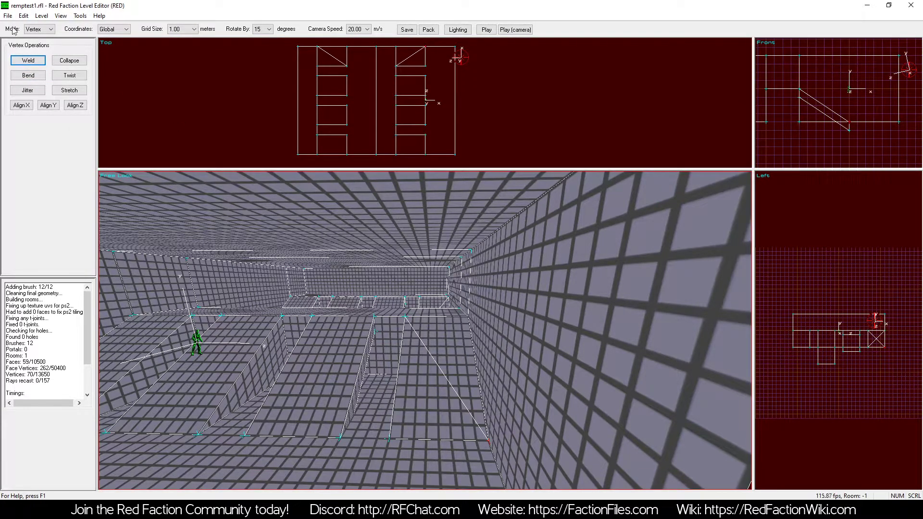
# In Face mode, combine the two triangular faces of the welded ramp's slope into one face and build
pyautogui.click(43, 30)
pyautogui.click(35, 48)
pyautogui.click(452, 355)
pyautogui.keyDown('ctrl'); pyautogui.click(431, 387); pyautogui.keyUp('ctrl')
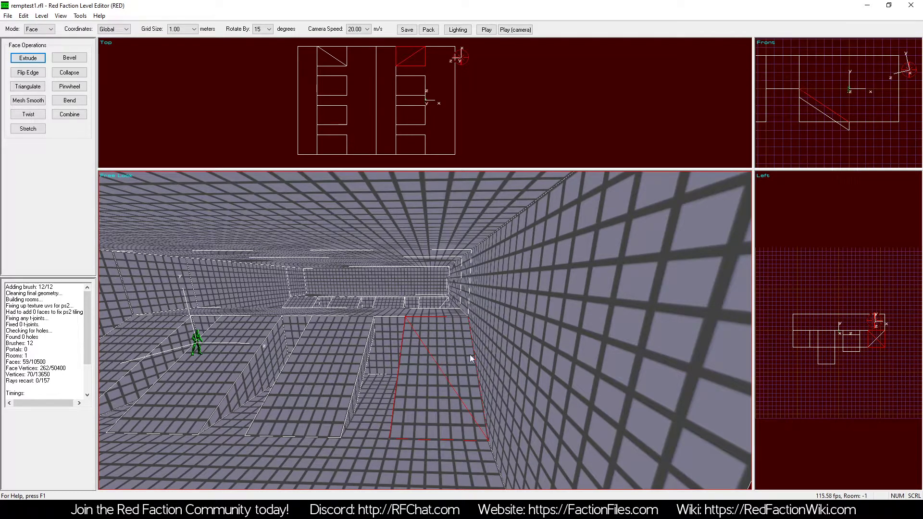
pyautogui.click(69, 114)
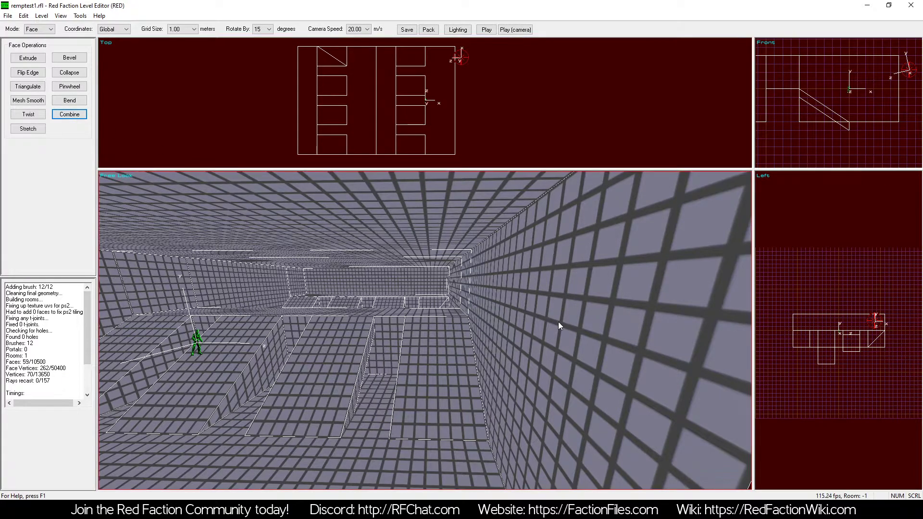
pyautogui.hotkey('ctrl', 'b')
# Examine the finished ramps along the ledge from inside and outside the room
pyautogui.press('z')
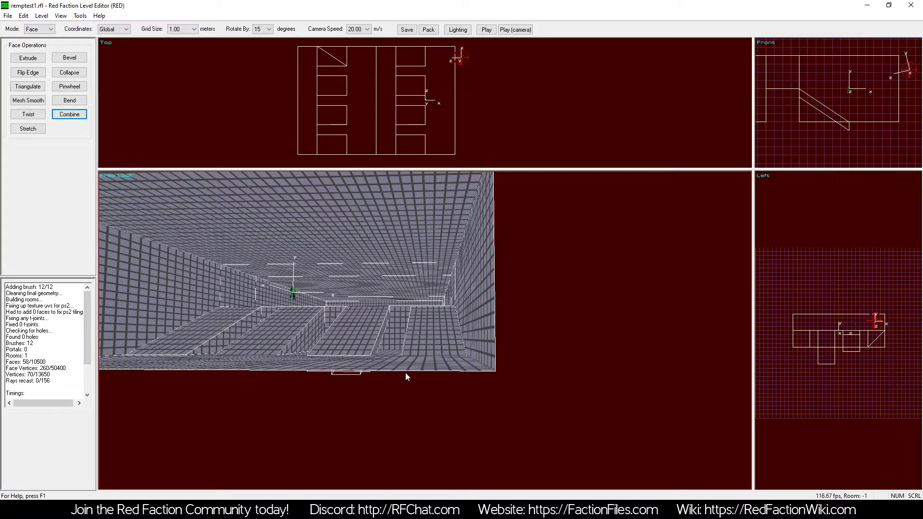
pyautogui.press('a')
pyautogui.press('KP_4')
pyautogui.press('z')
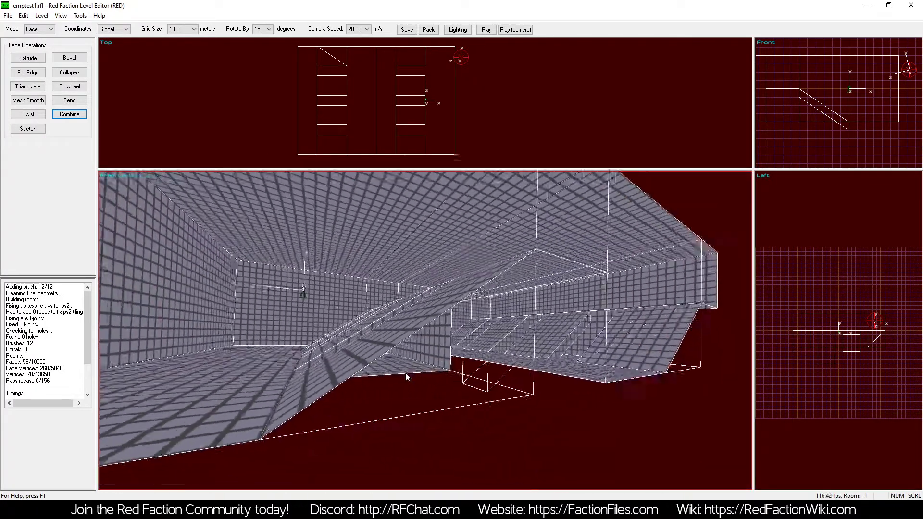
pyautogui.press('a')
pyautogui.press('KP_4')
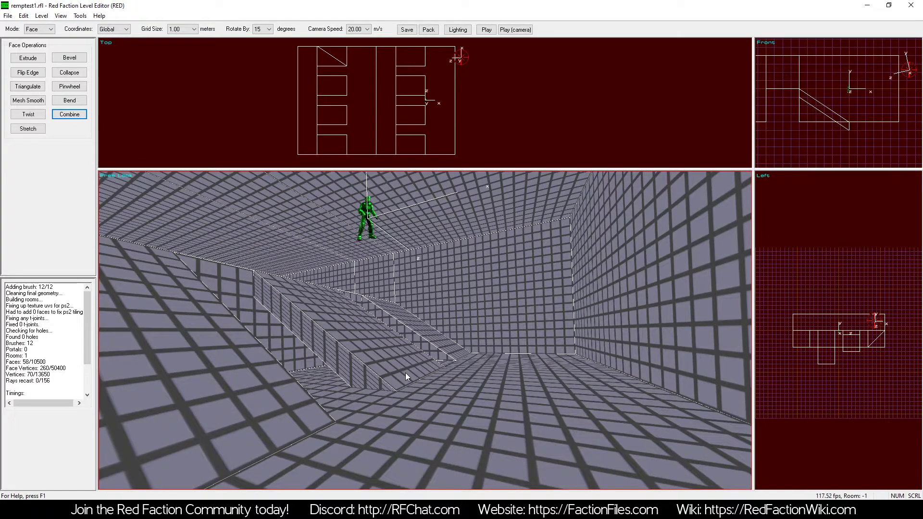
pyautogui.press('z')
pyautogui.press('a')
pyautogui.press('KP_4')
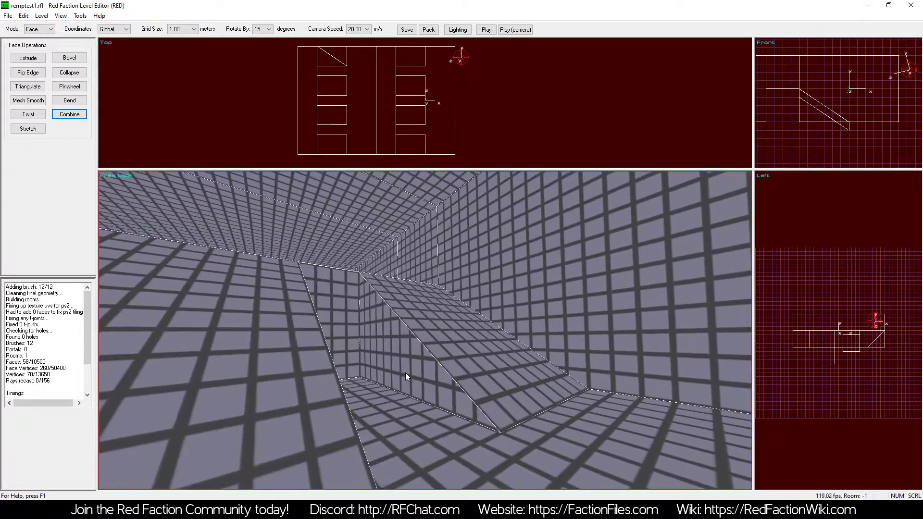
pyautogui.press('z')
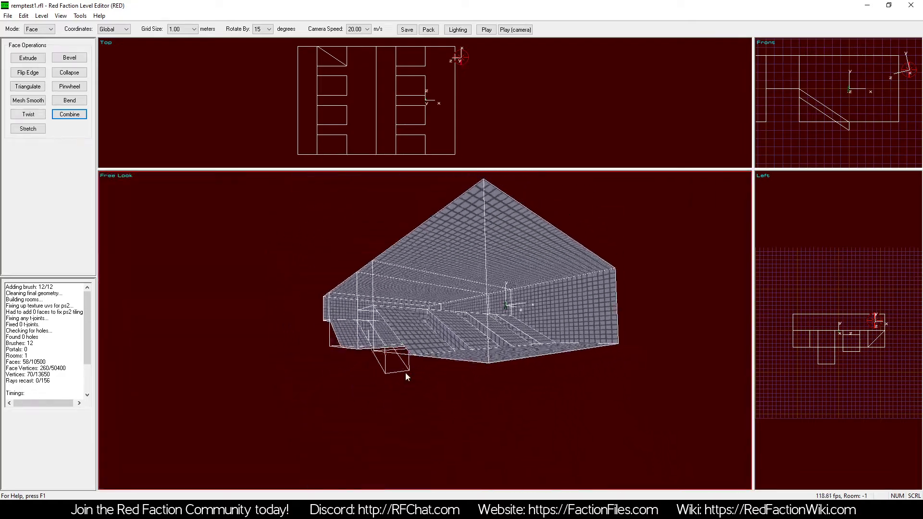
pyautogui.press('a')
pyautogui.press('KP_6')
pyautogui.press('z')
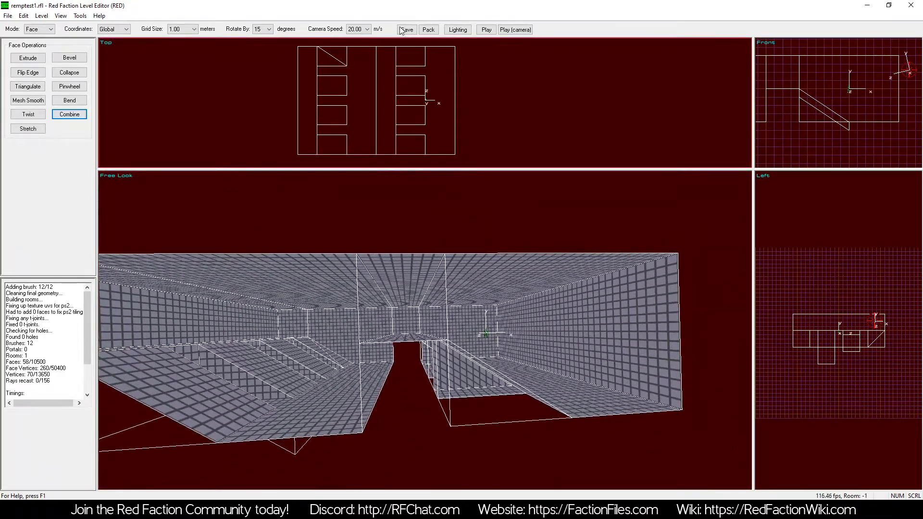
# Save the level and pack it
pyautogui.click(403, 30)
pyautogui.click(426, 31)
pyautogui.press('a')
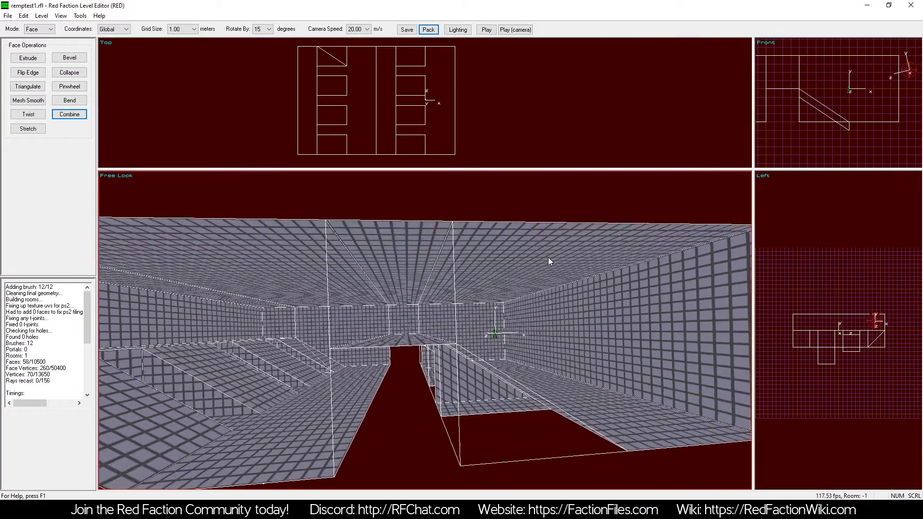
pyautogui.press('KP_3')
pyautogui.press('KP_4')
pyautogui.press('a')
pyautogui.press('z')
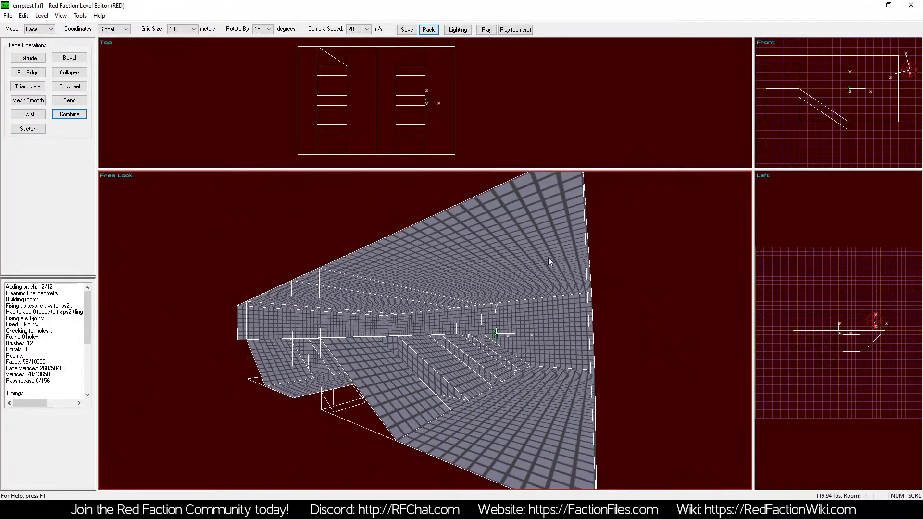